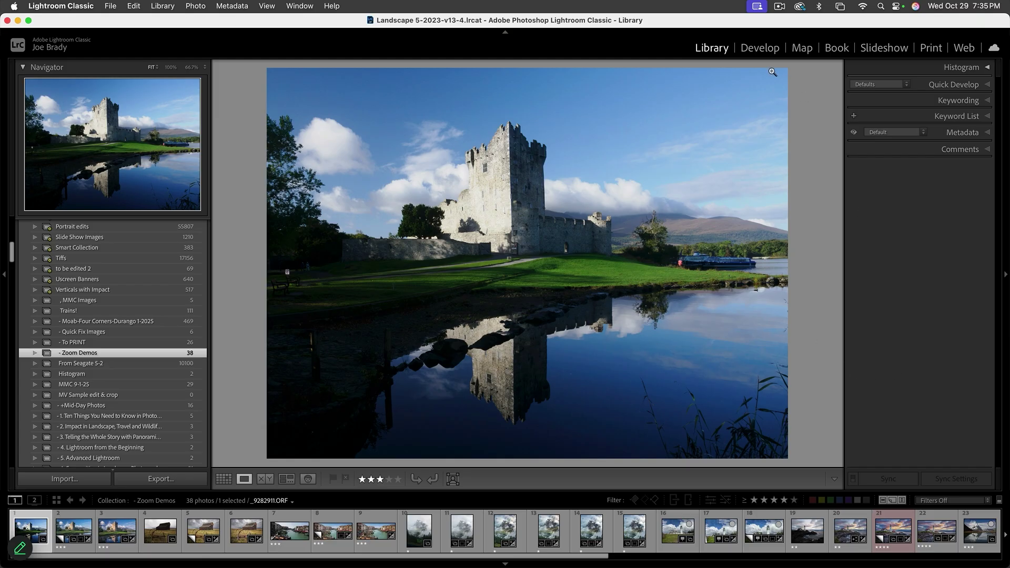
Open the castle photo in the Develop module and examine its darkest foreground shadows at 100% with the shadow clipping preview
click(760, 51)
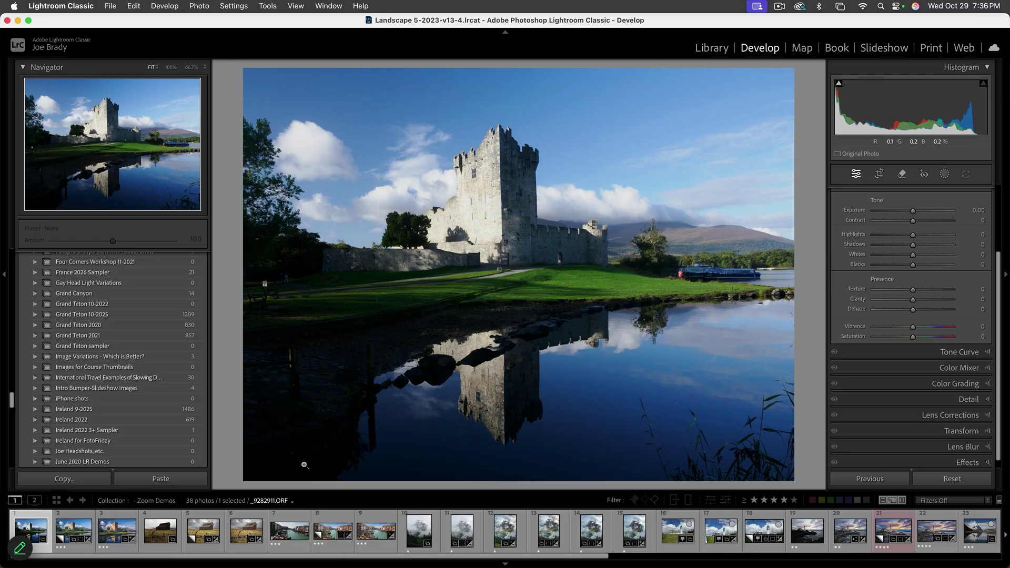
click(285, 465)
drag(311, 451, 458, 394)
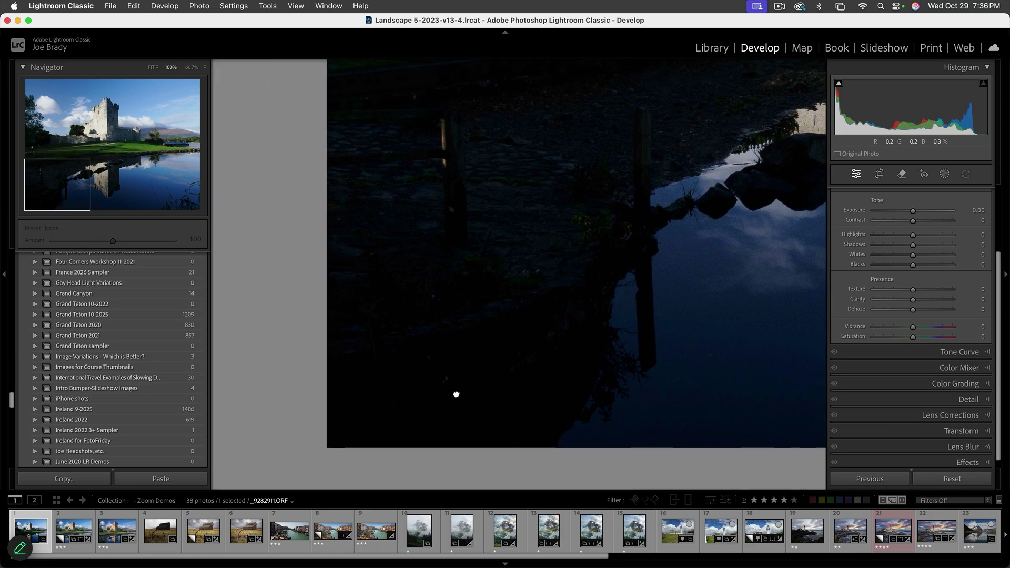
mouse_move(839, 86)
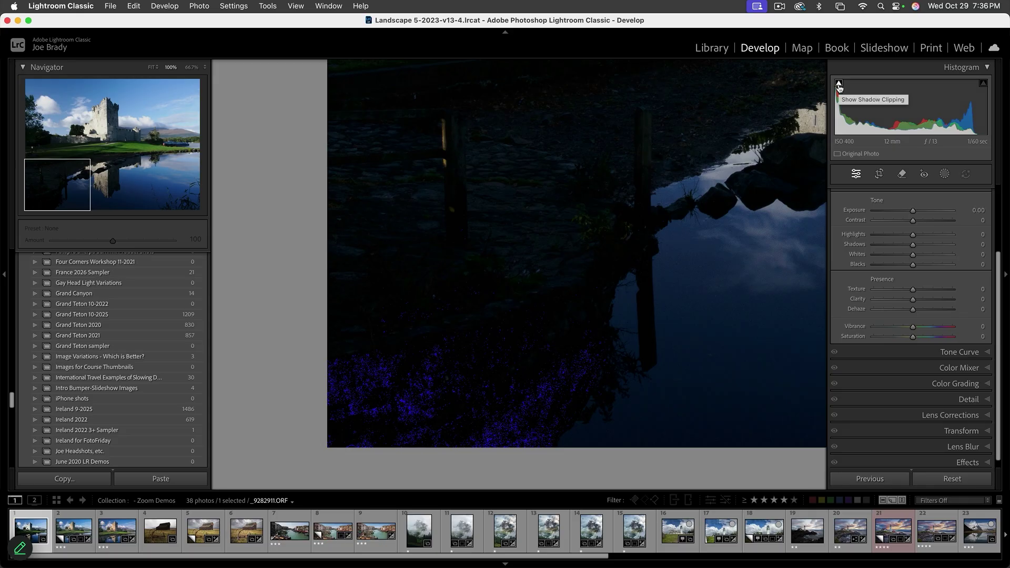
click(719, 237)
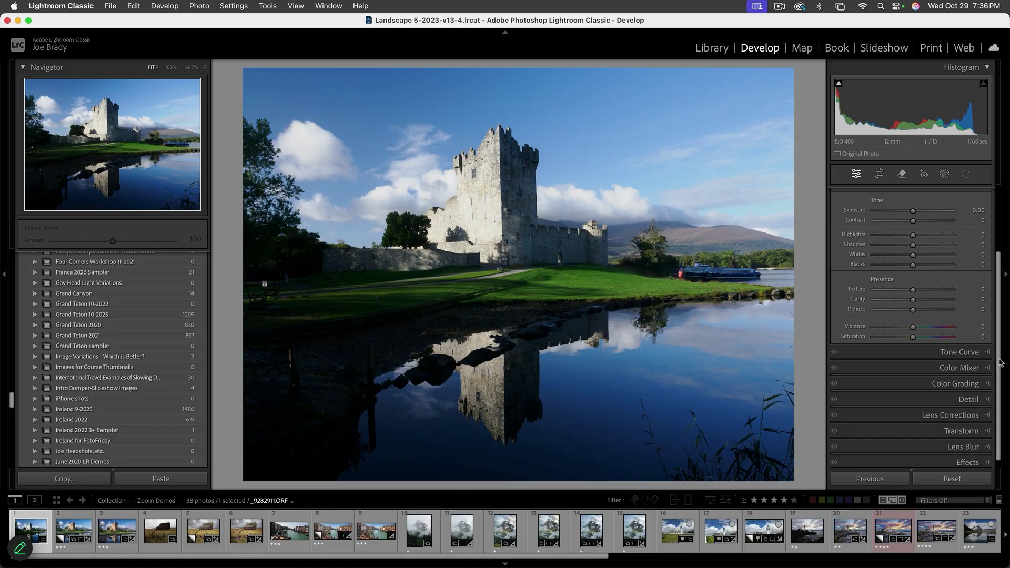
Straighten the photo by about 1.22 degrees, using the castle tower's vertical edge as the reference line
scroll(998, 192, up, 3)
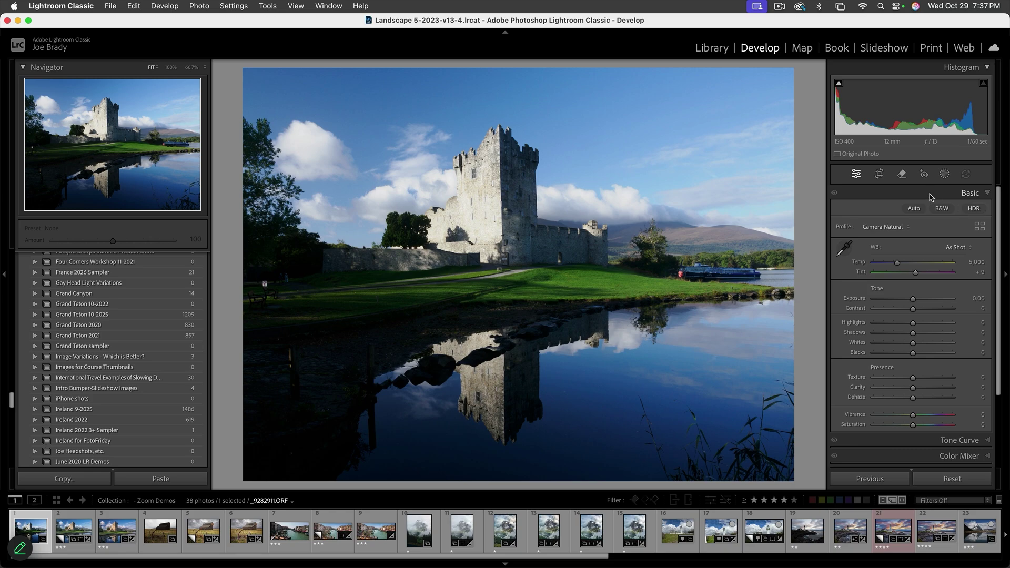
click(879, 175)
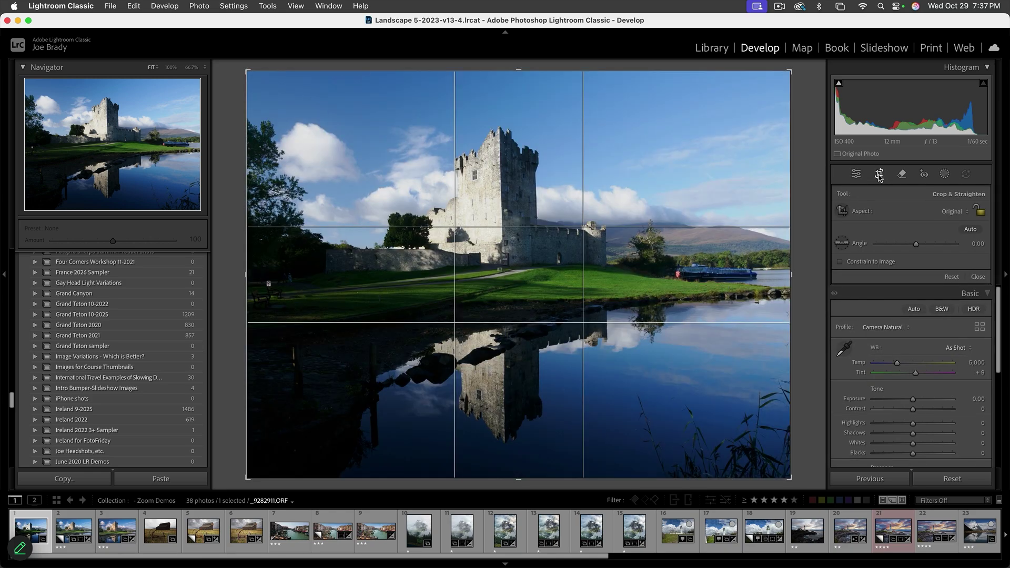
click(843, 244)
drag(499, 127, 502, 263)
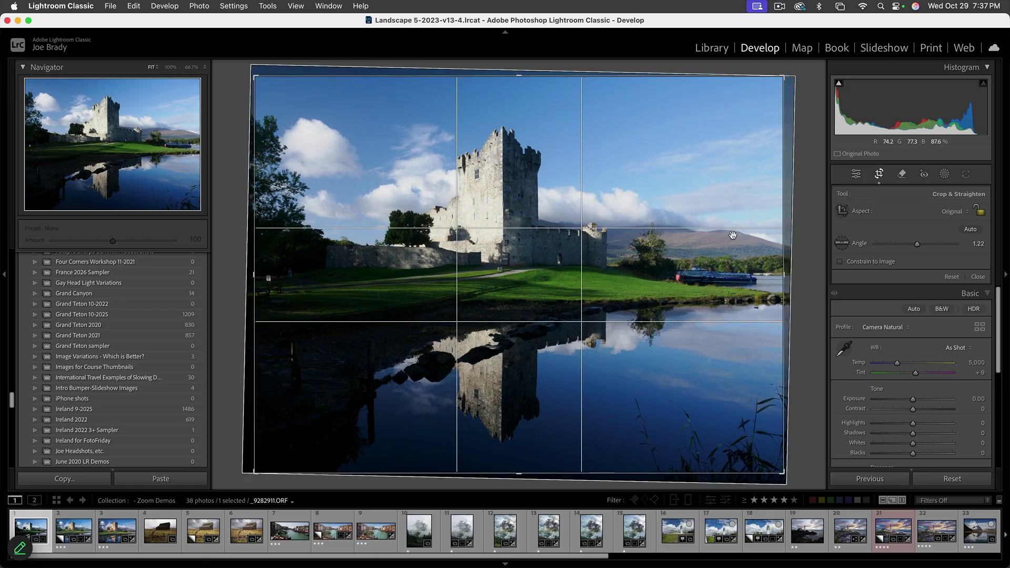
Trim the crop slightly at the upper and lower edges, fine-tune its width, and apply the crop
drag(518, 76, 517, 79)
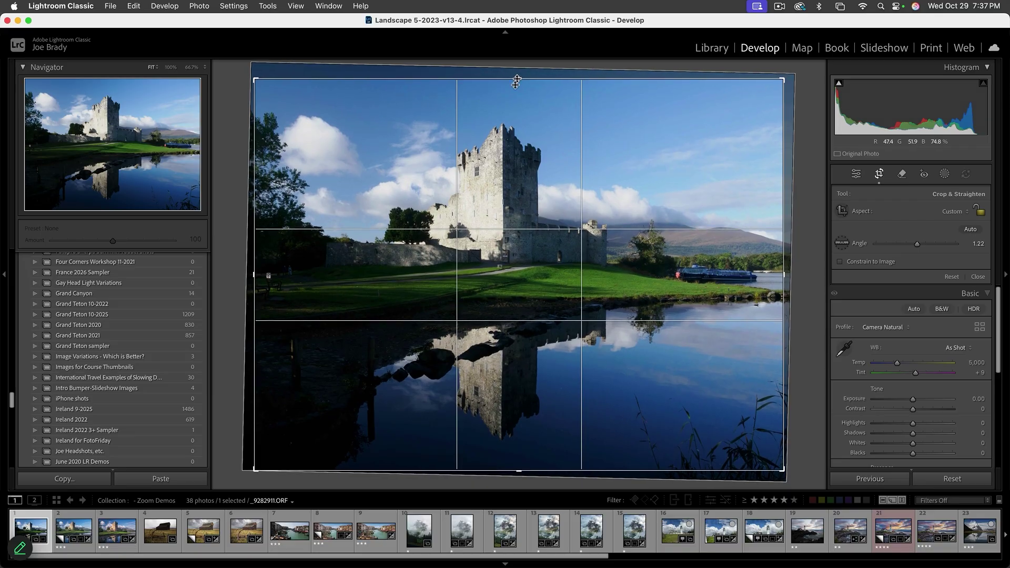
drag(517, 471, 518, 467)
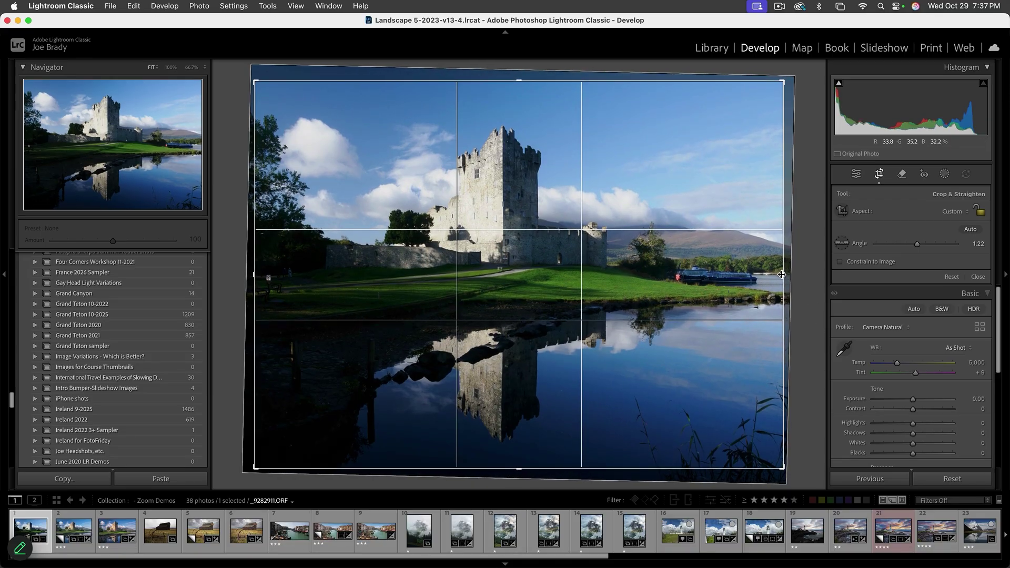
drag(782, 274, 783, 274)
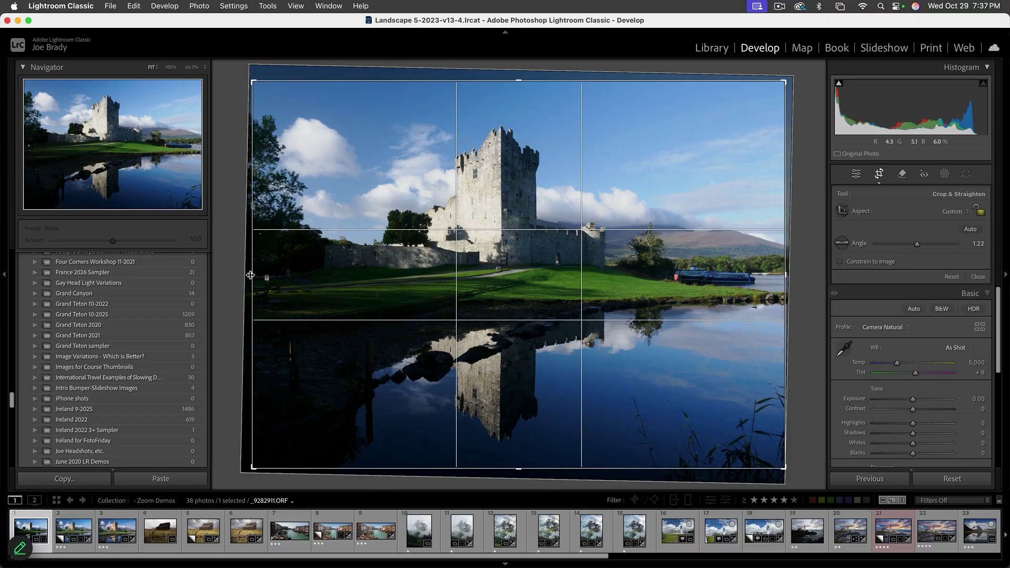
key(Return)
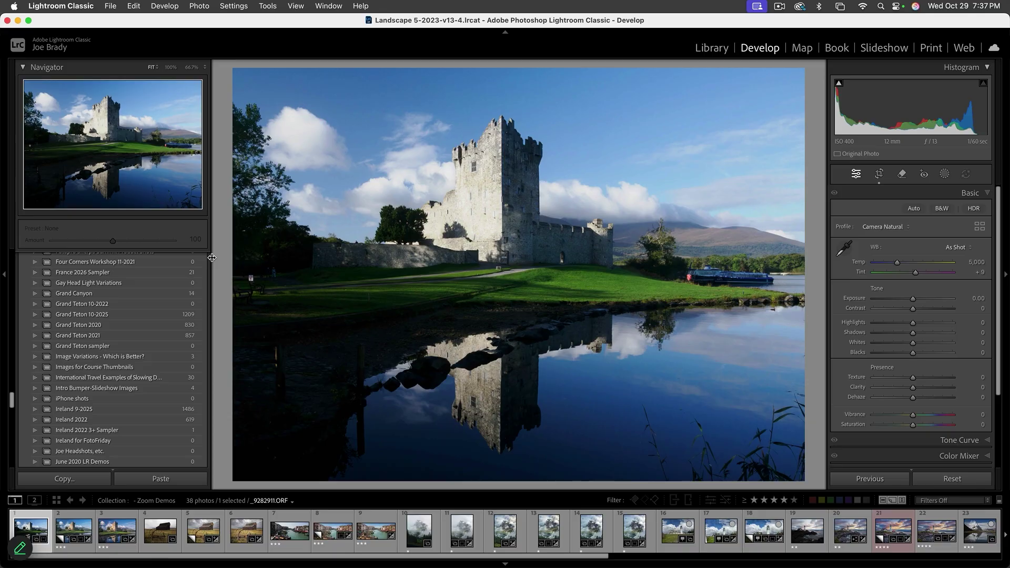
Create a virtual copy of the cropped photo and inspect the boat on the lake at 100%
key(super+apostrophe)
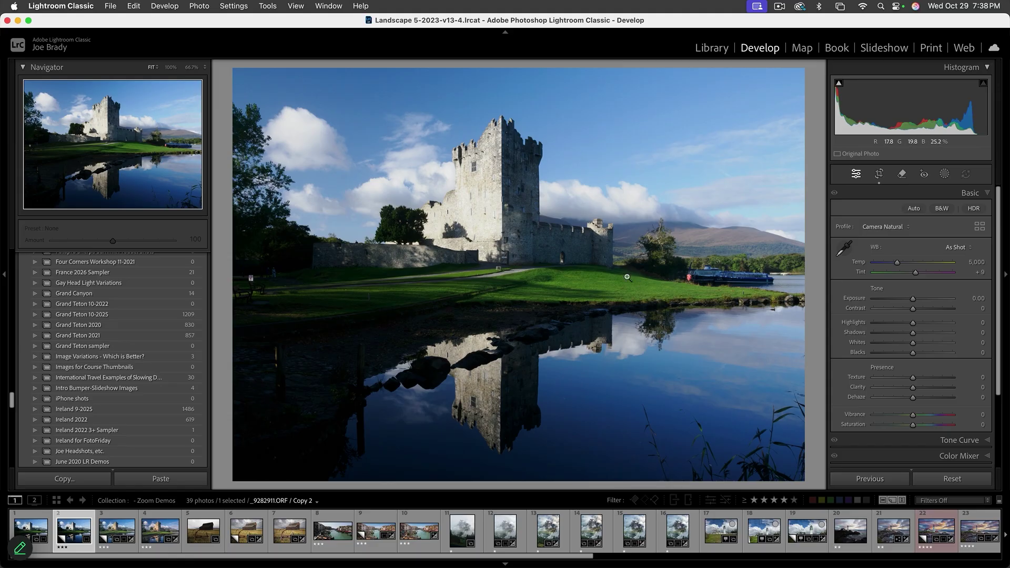
click(733, 283)
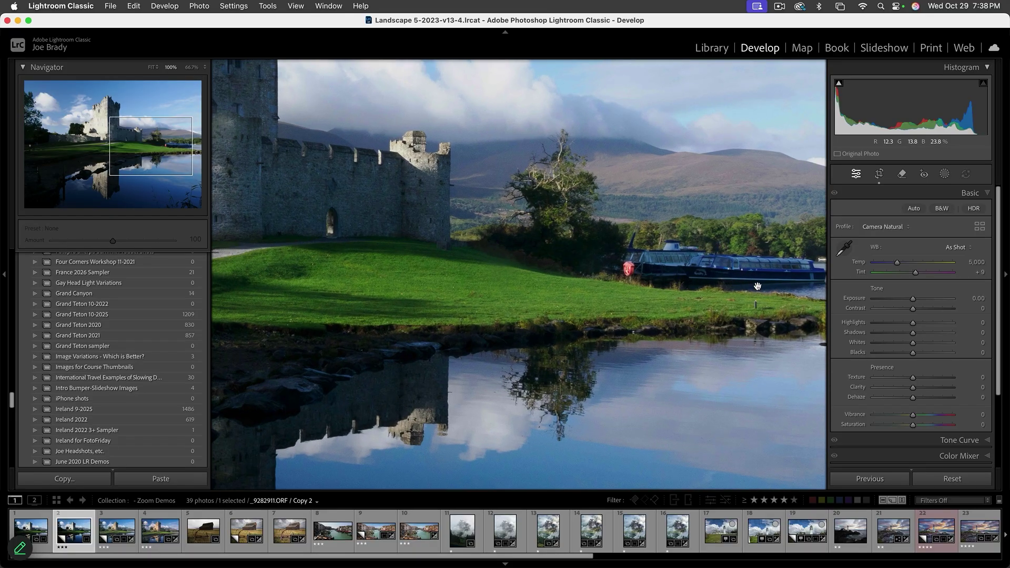
drag(756, 286, 609, 294)
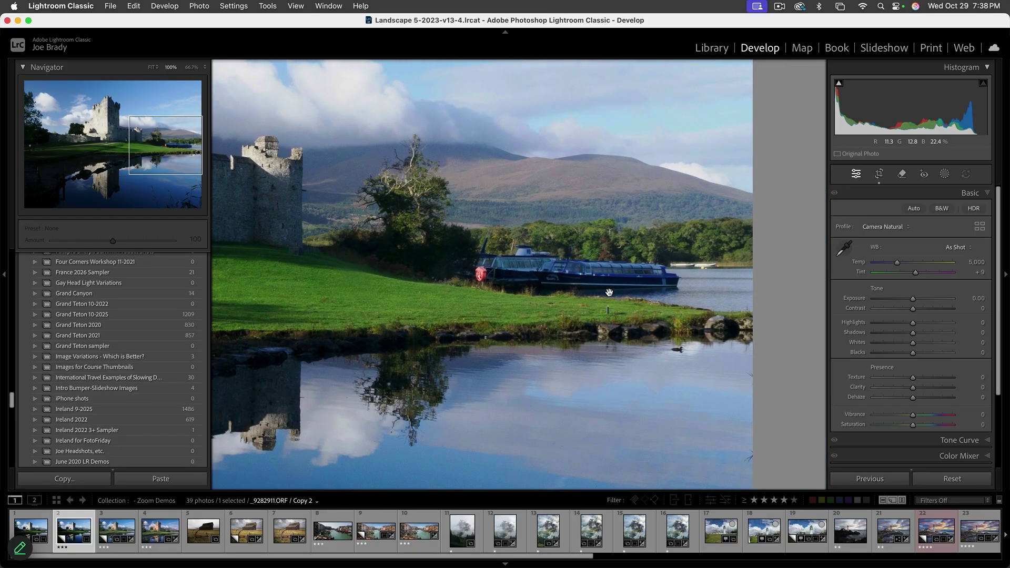
click(617, 315)
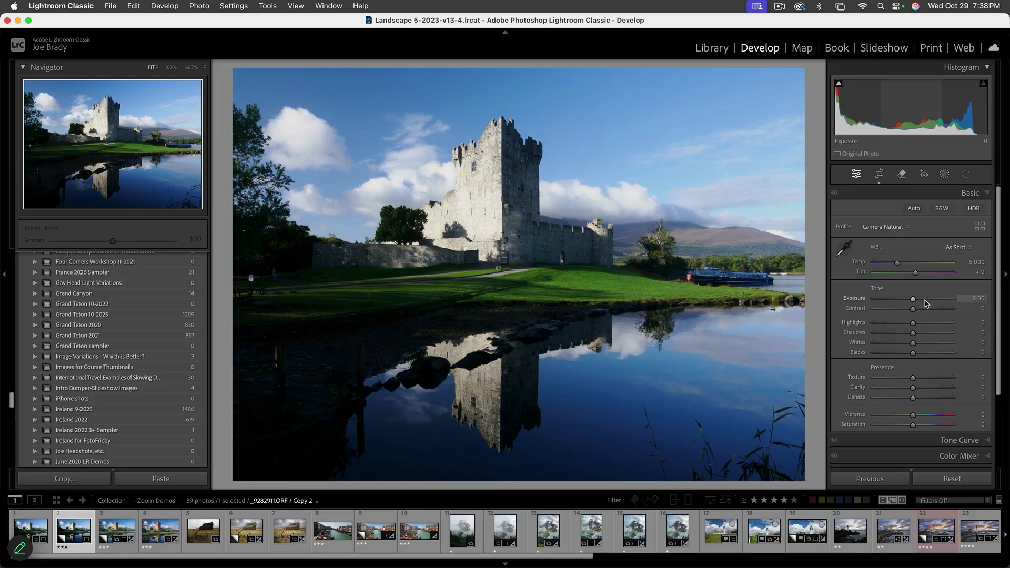
Remove the boat beside the shoreline with generative AI, compare the variations, and keep variation 3
click(903, 177)
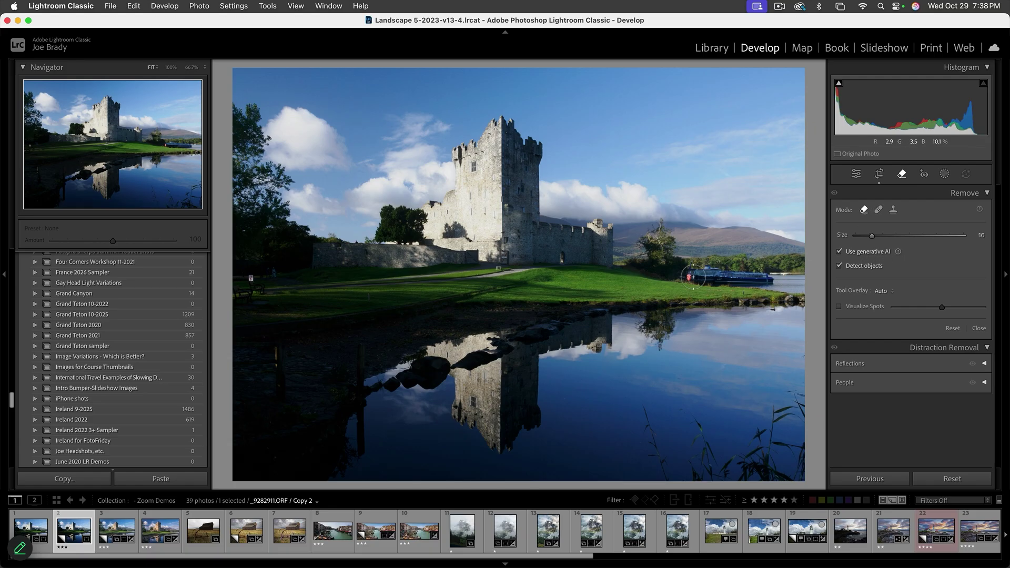
drag(693, 276, 769, 278)
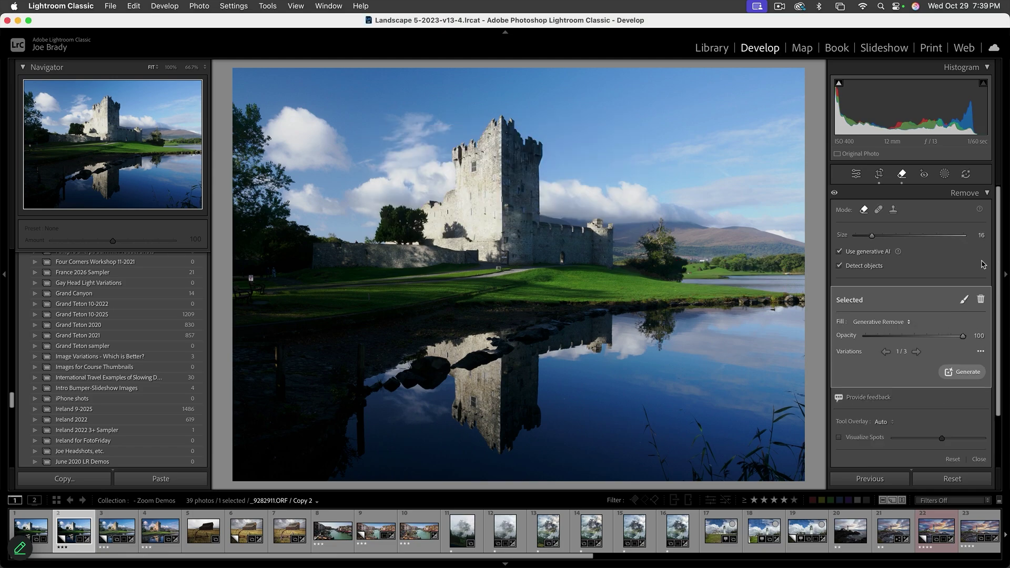
click(917, 351)
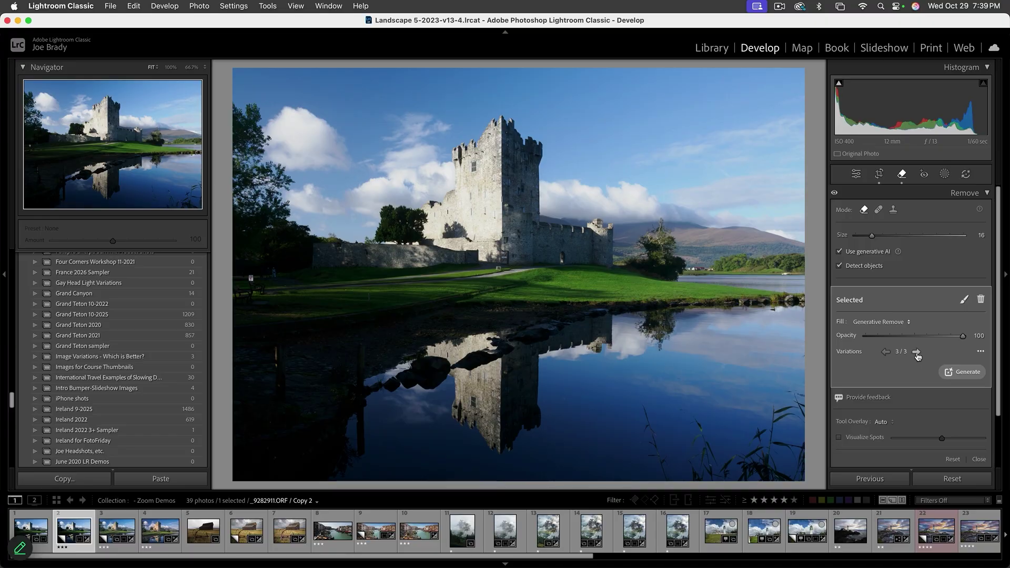
click(916, 352)
click(916, 352)
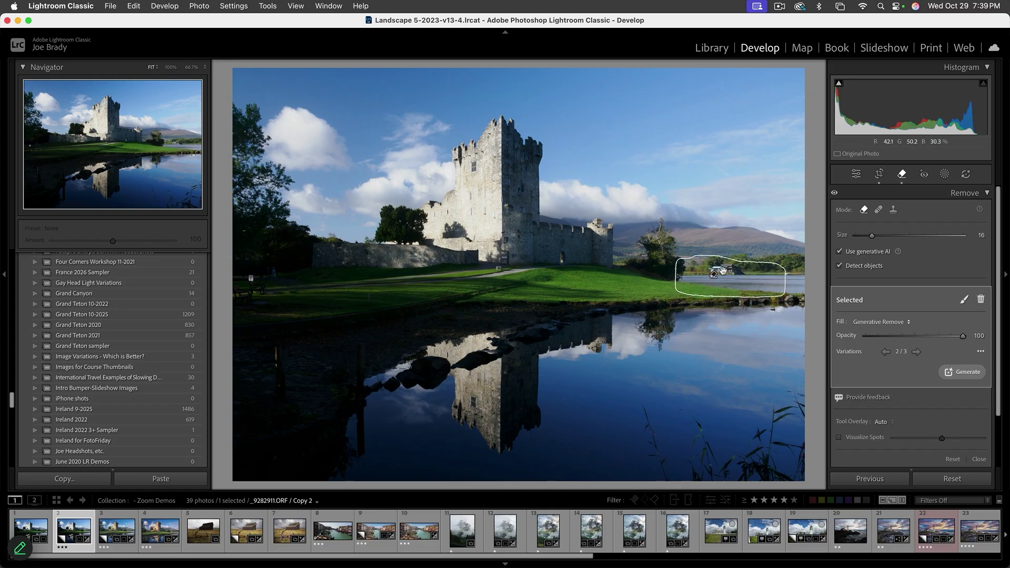
click(916, 352)
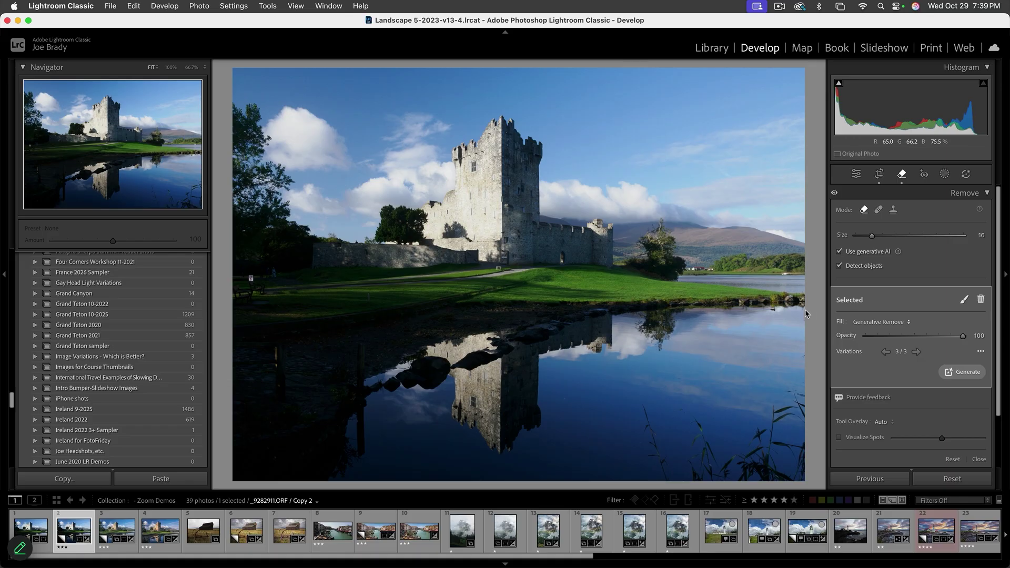
key(Escape)
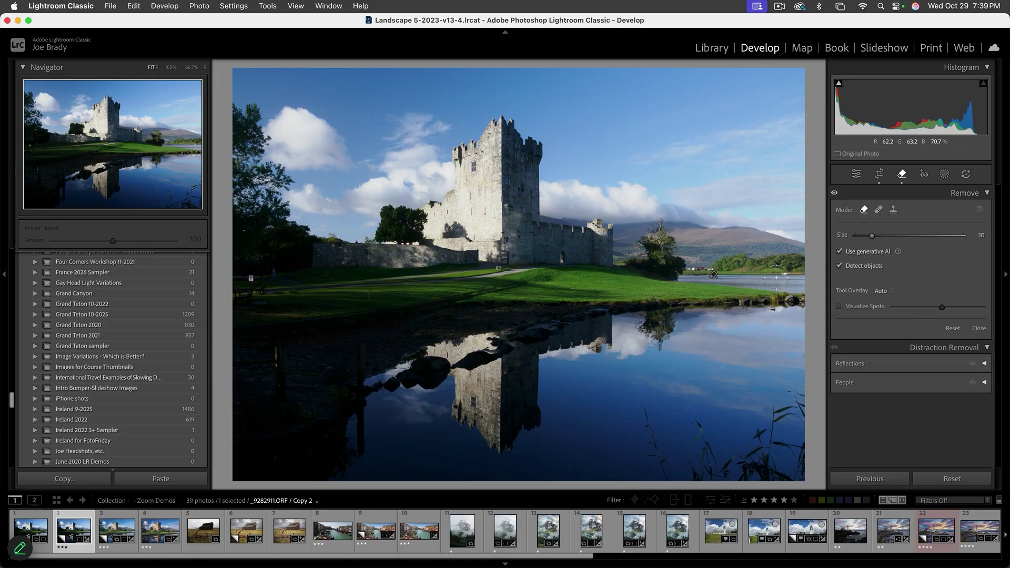
Set the photo's Shadows to +100, Highlights to −75 and Exposure to +0.35
click(967, 196)
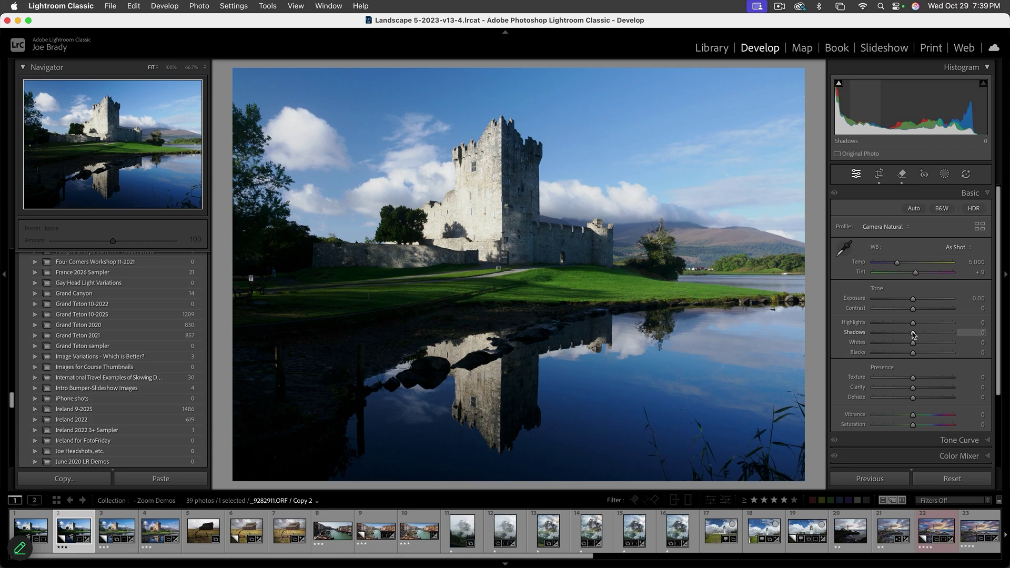
drag(913, 333, 964, 332)
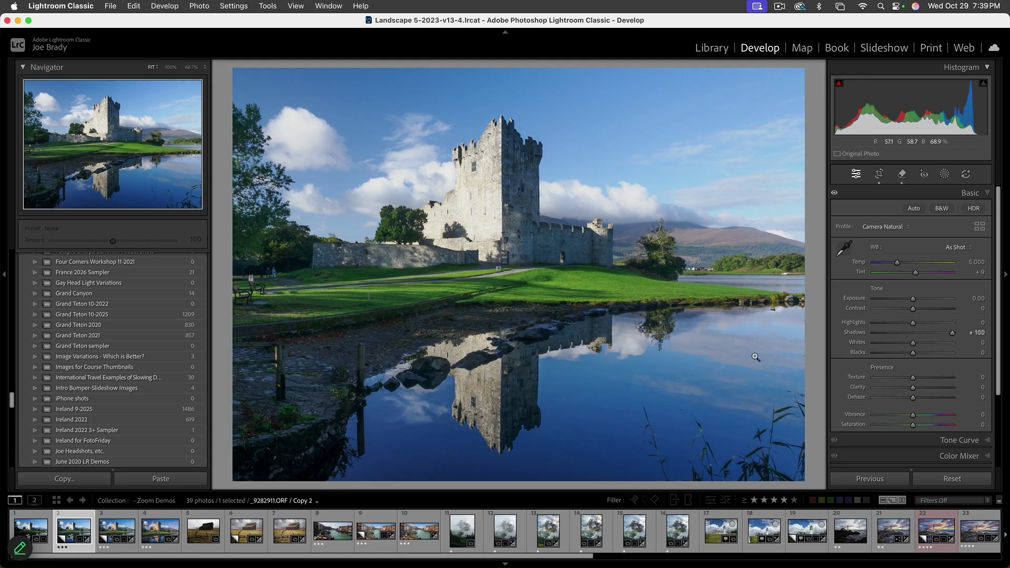
click(884, 323)
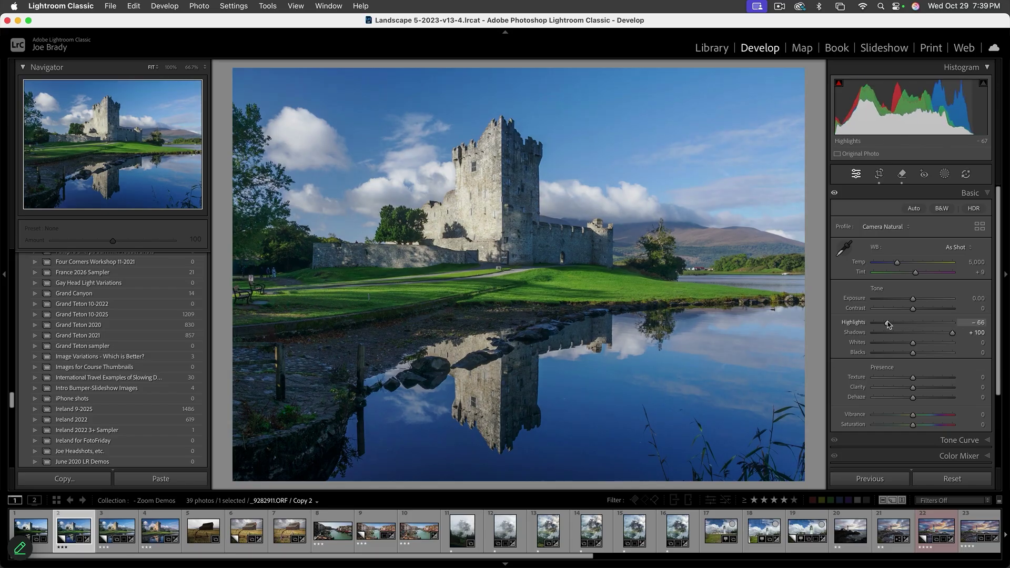
drag(887, 324, 884, 323)
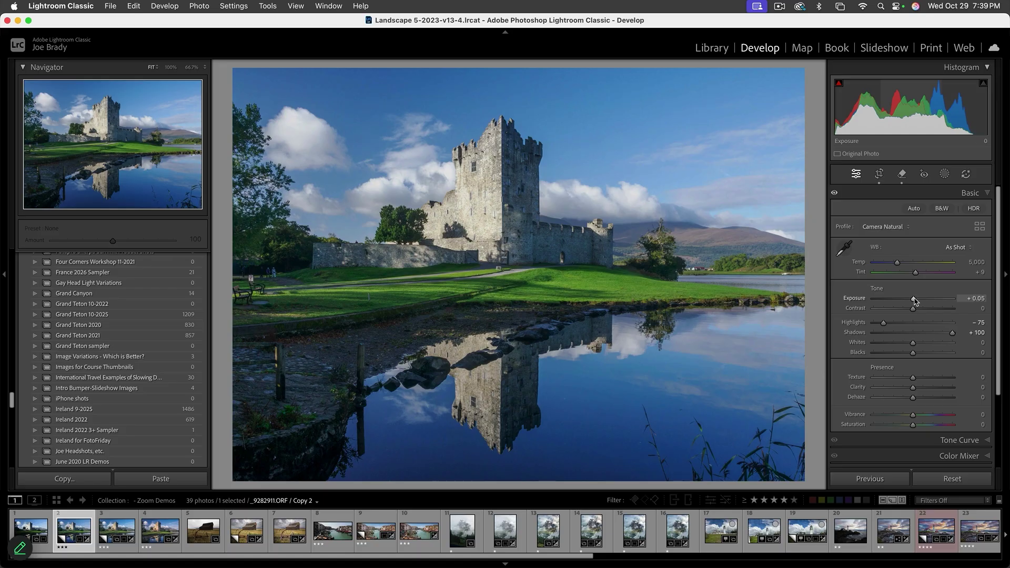
drag(914, 301, 917, 300)
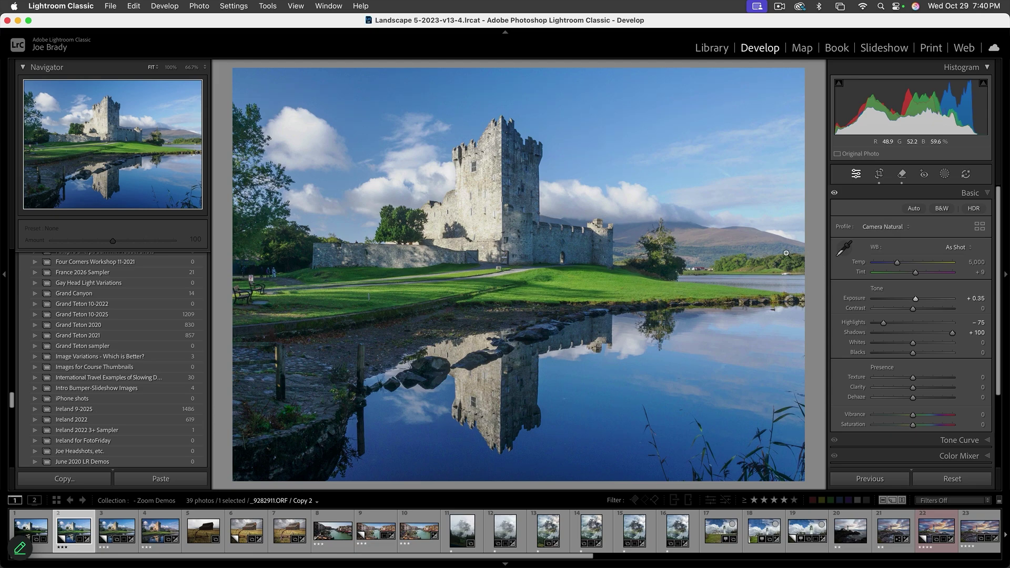
Create a Sky mask, set its Dehaze to 28, and leave masking
click(944, 174)
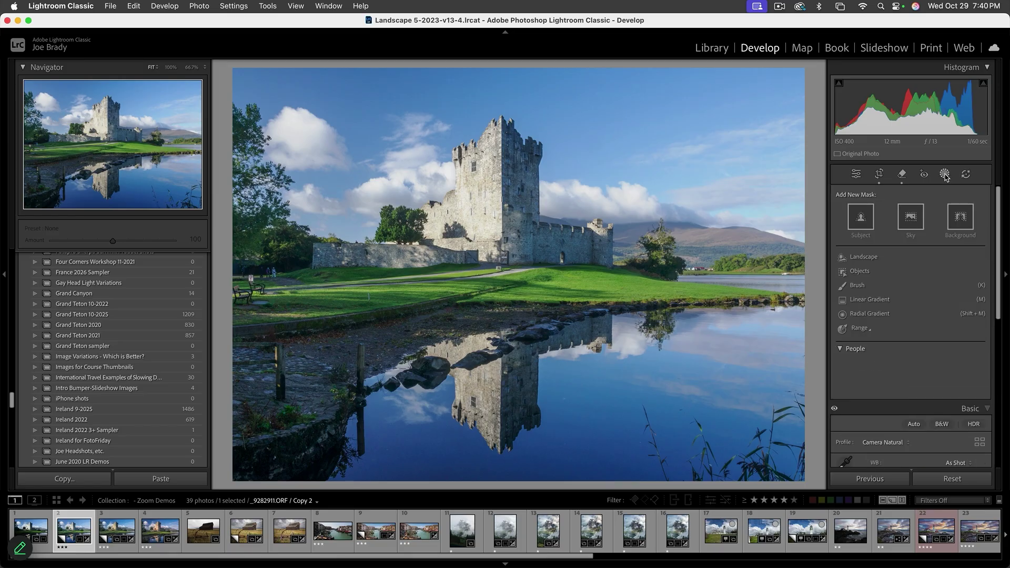
click(912, 216)
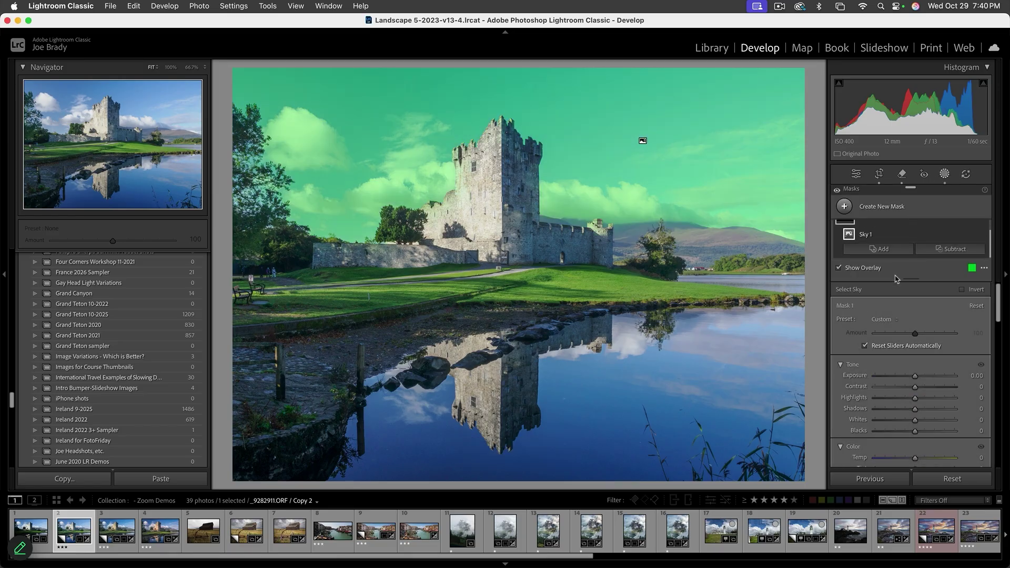
scroll(904, 346, down, 4)
scroll(906, 356, down, 5)
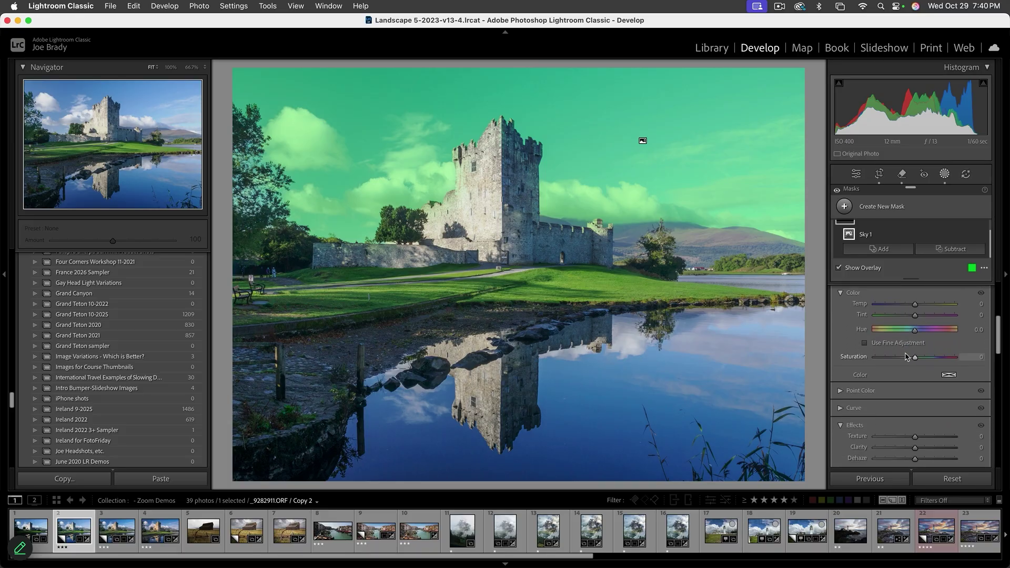
drag(915, 373, 926, 374)
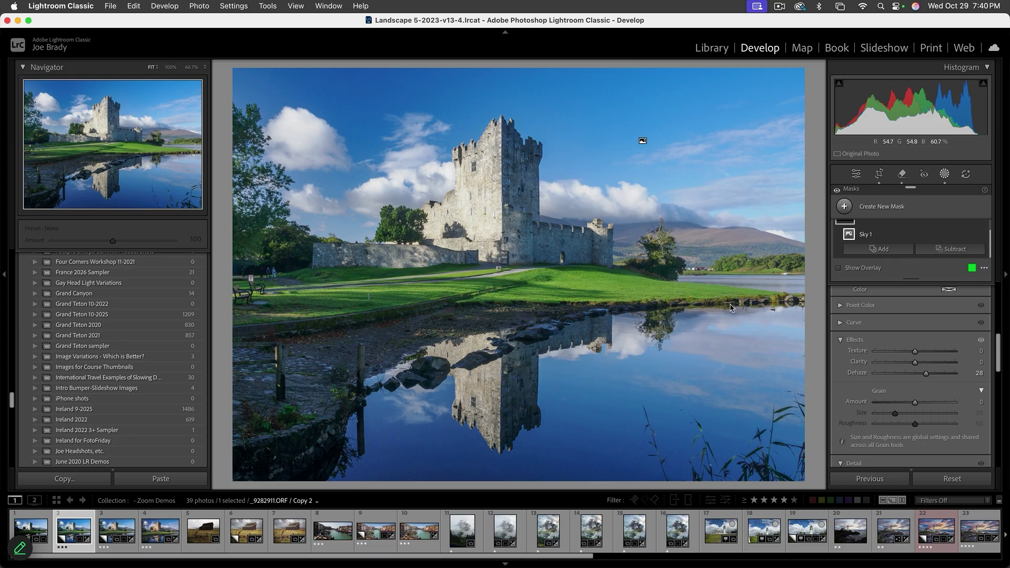
key(shift+w)
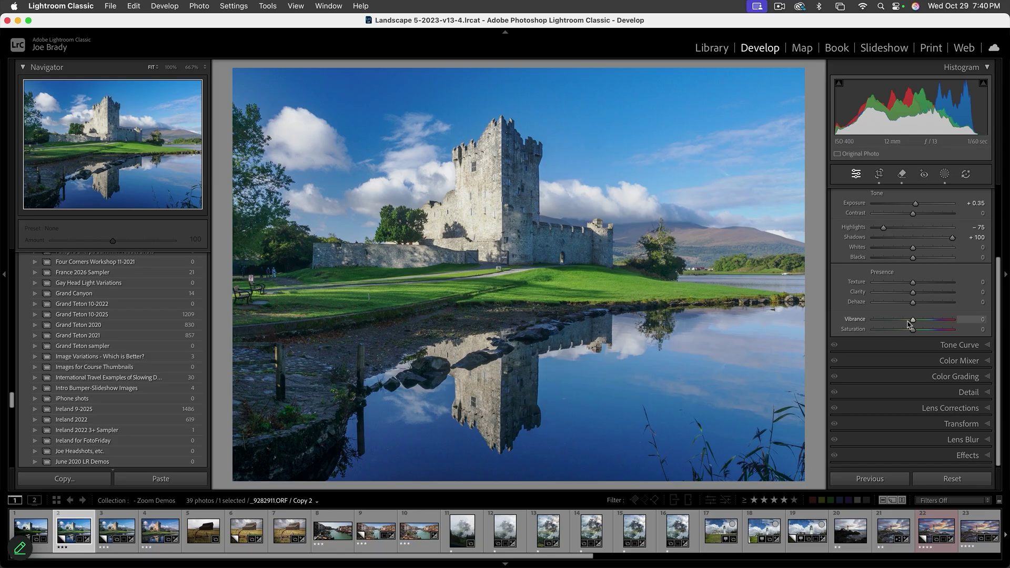
Try a brush mask dab with Auto Mask on over the upper shaded side of the tower, and undo it
click(944, 174)
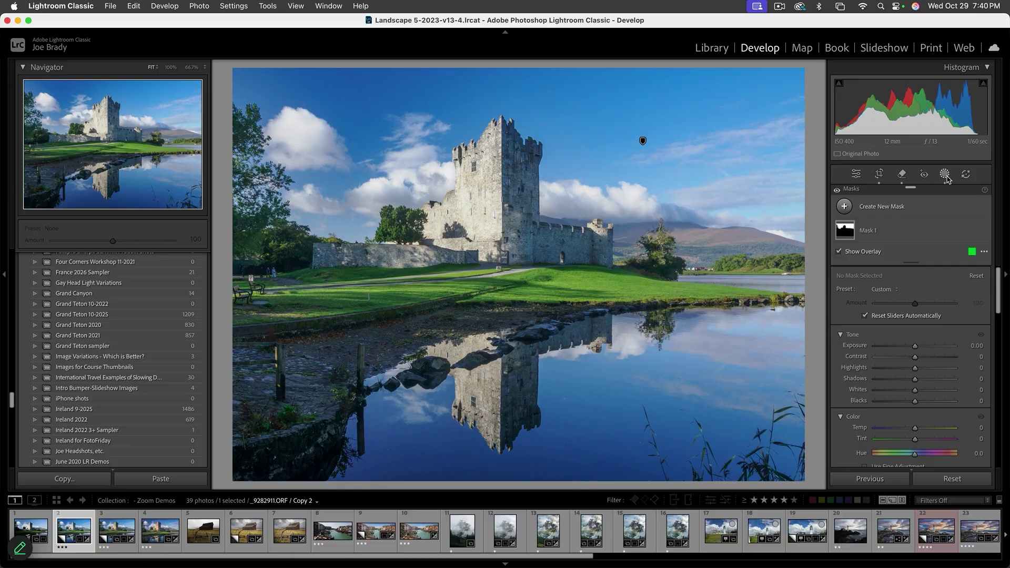
click(901, 209)
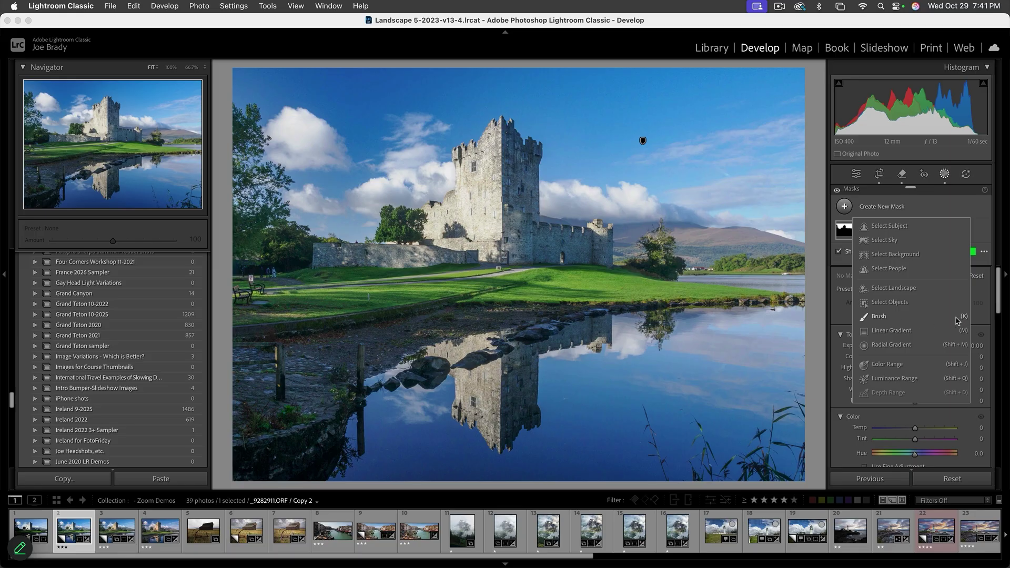
click(880, 318)
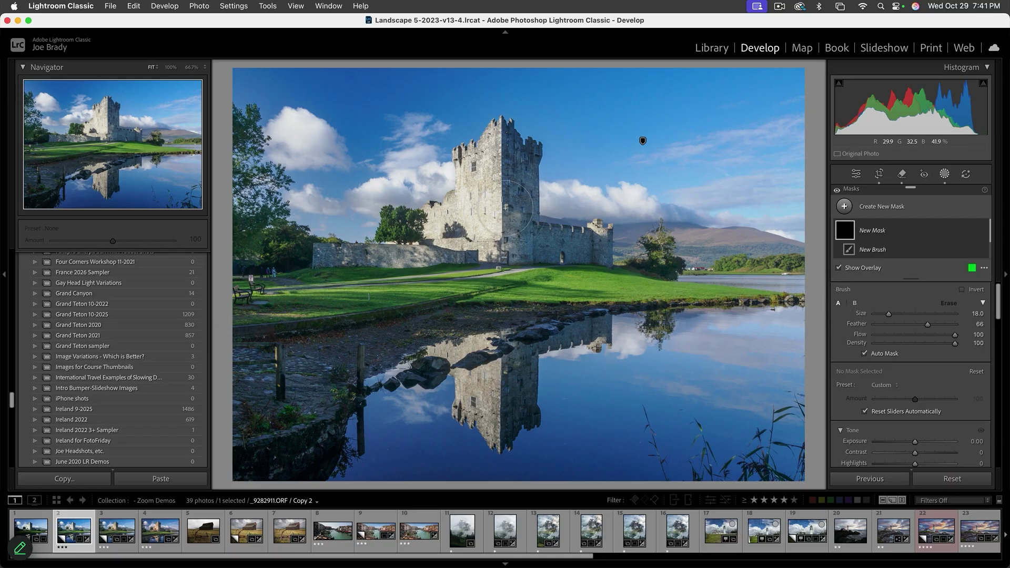
click(534, 149)
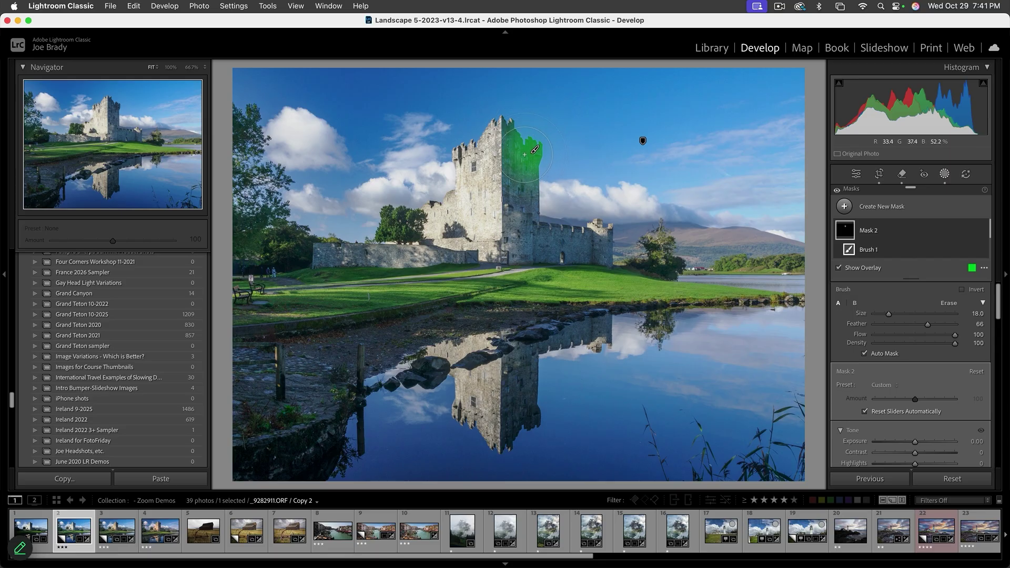
key(super+z)
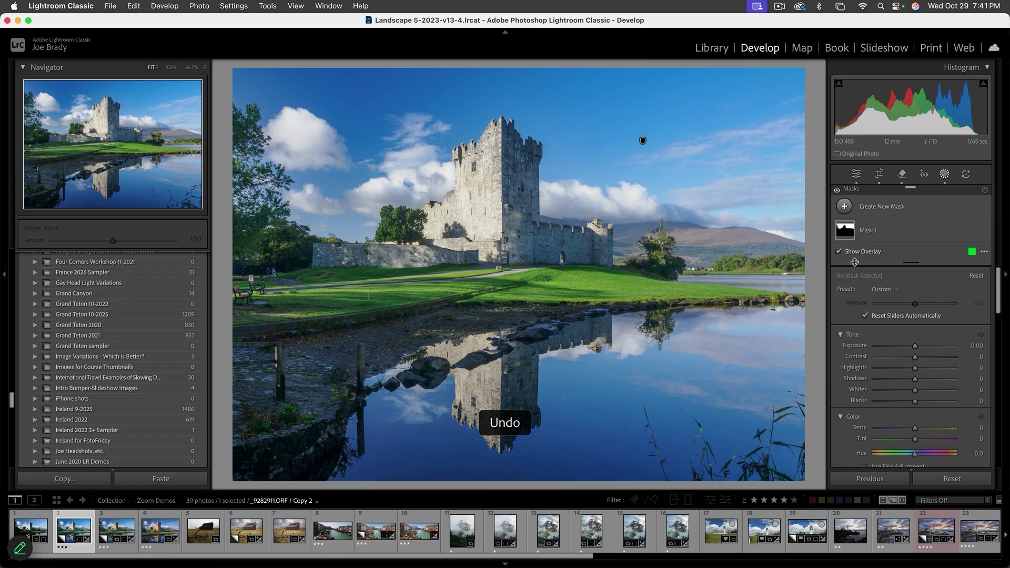
Try a brush mask stroke with Auto Mask off over the top of the tower, and undo it
key(k)
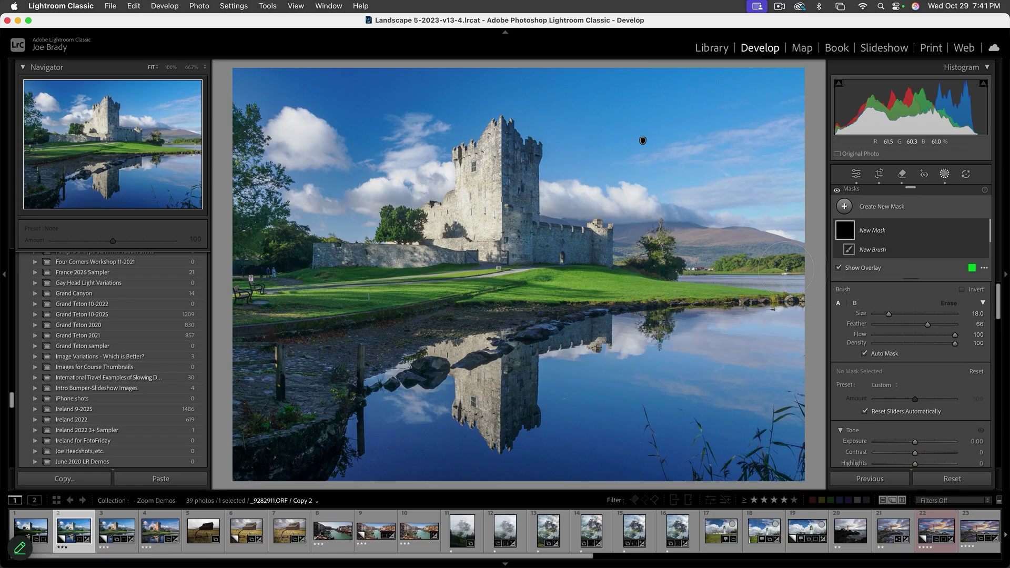
click(865, 354)
drag(504, 168, 506, 128)
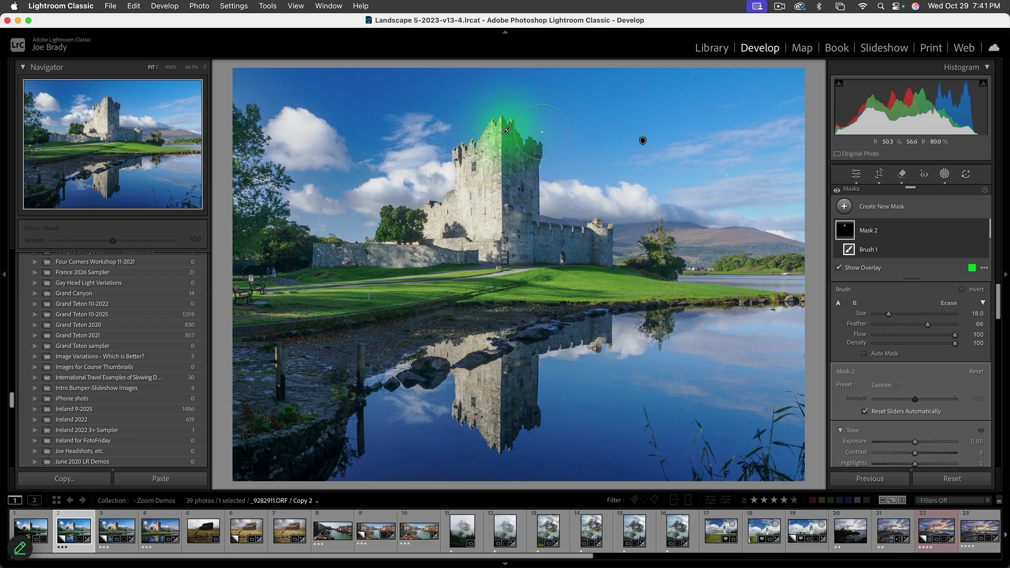
key(super+z)
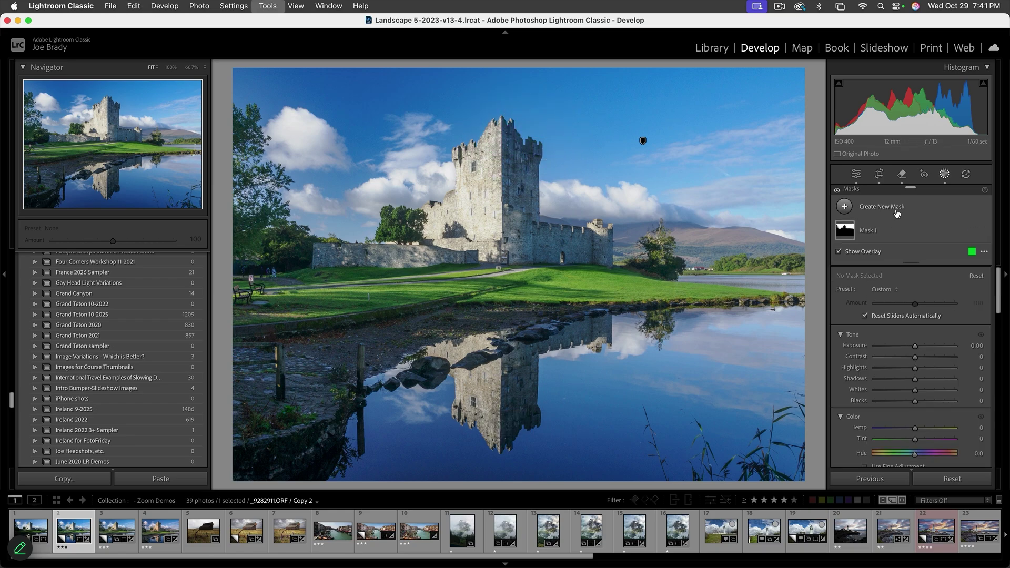
Paint a new brush mask with Auto Mask on over the sunlit parts of the castle and their reflection
key(k)
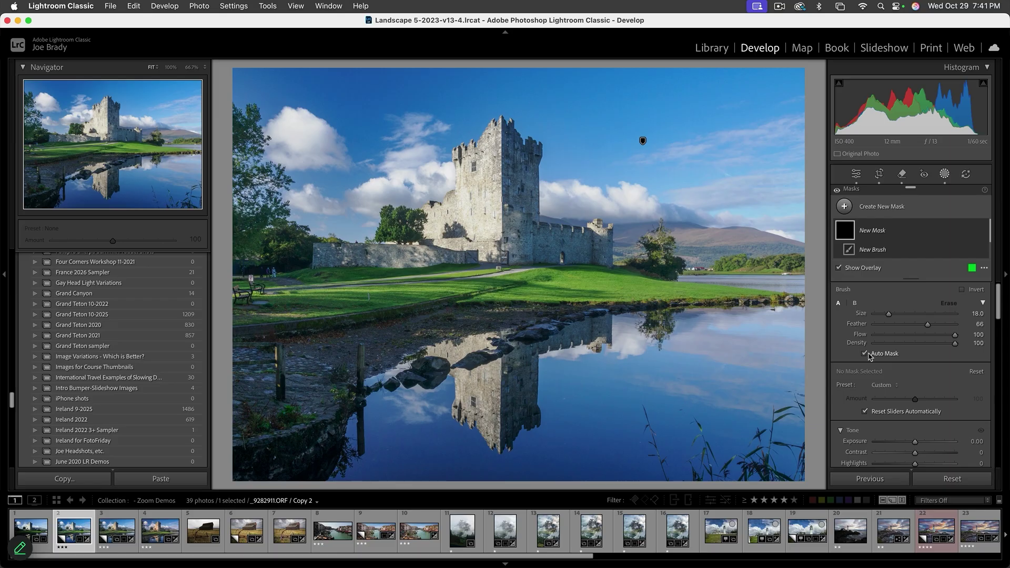
mouse_move(474, 179)
mouse_down()
mouse_move(471, 213)
mouse_move(510, 155)
mouse_move(512, 131)
mouse_move(485, 174)
mouse_move(465, 253)
mouse_move(423, 231)
mouse_move(451, 213)
mouse_move(483, 210)
mouse_move(452, 169)
mouse_up()
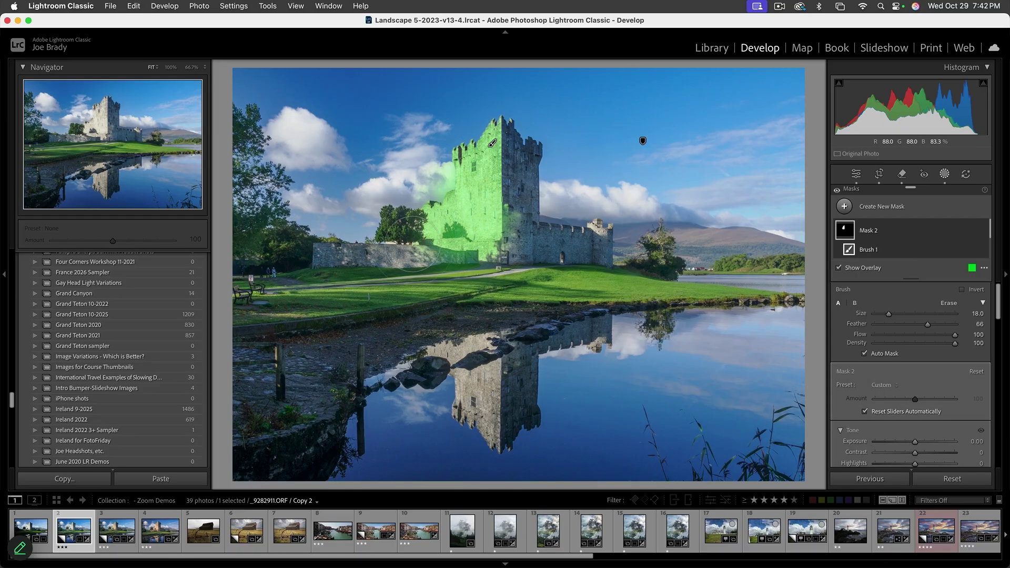
click(394, 248)
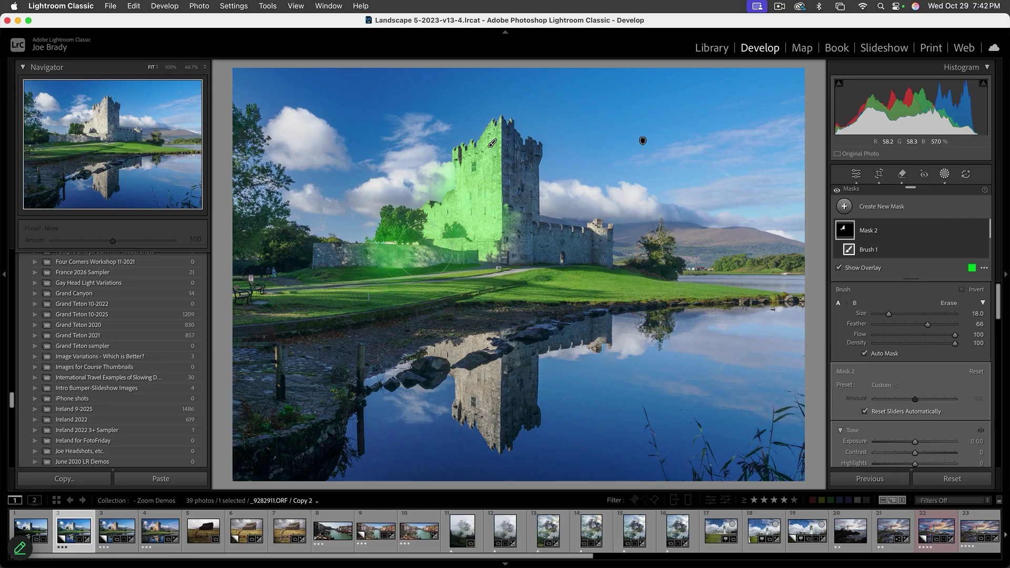
mouse_move(596, 228)
mouse_down()
mouse_move(643, 246)
mouse_move(546, 248)
mouse_move(591, 203)
mouse_up()
mouse_move(424, 251)
mouse_down()
mouse_move(388, 243)
mouse_move(374, 257)
mouse_up()
mouse_move(473, 342)
mouse_down()
mouse_move(487, 325)
mouse_move(438, 368)
mouse_move(447, 336)
mouse_move(489, 405)
mouse_move(489, 453)
mouse_move(461, 398)
mouse_up()
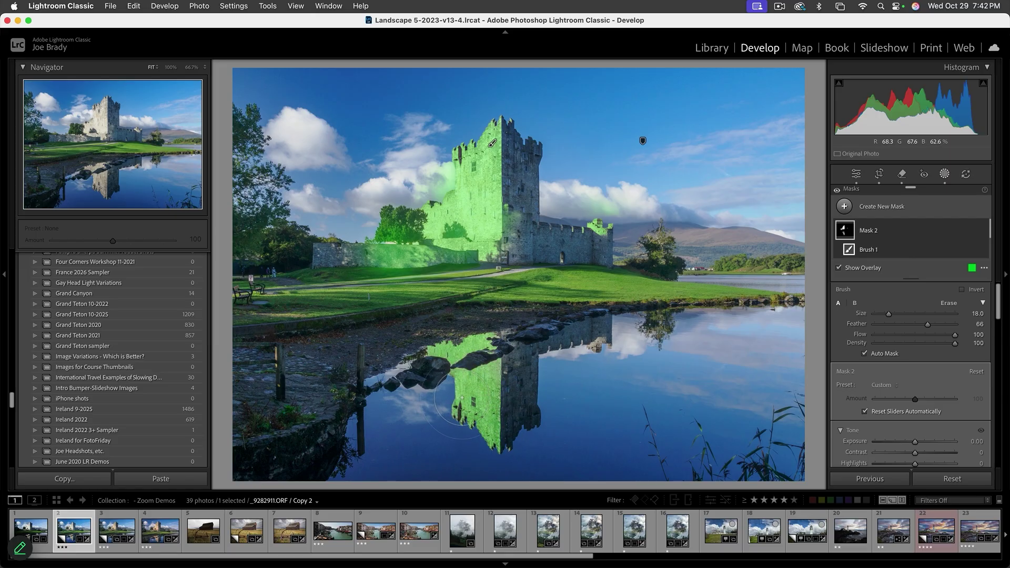
drag(592, 337, 598, 342)
Erase the mask spill in the sky beside the small end turret with a size 5 brush
key(alt)
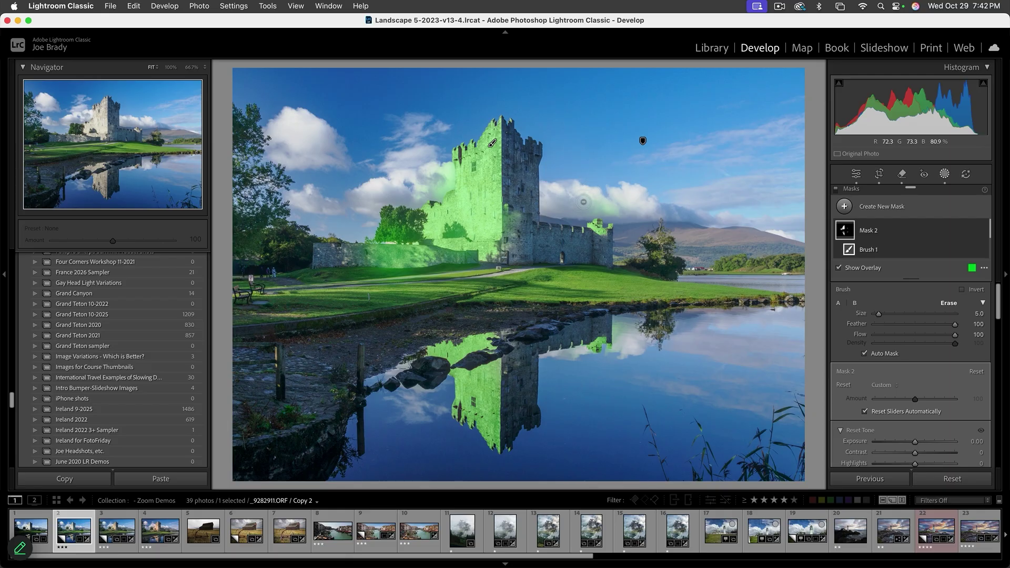
drag(585, 210, 614, 211)
key(alt)
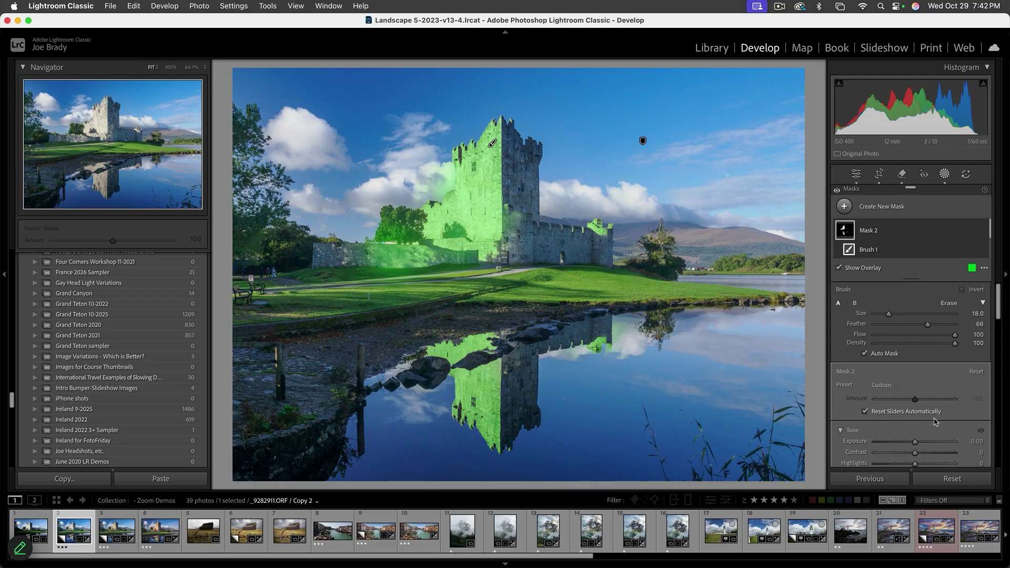
Set the sunlit castle mask's Temp to 17, Exposure to −0.45 and Clarity to 27
scroll(934, 412, down, 5)
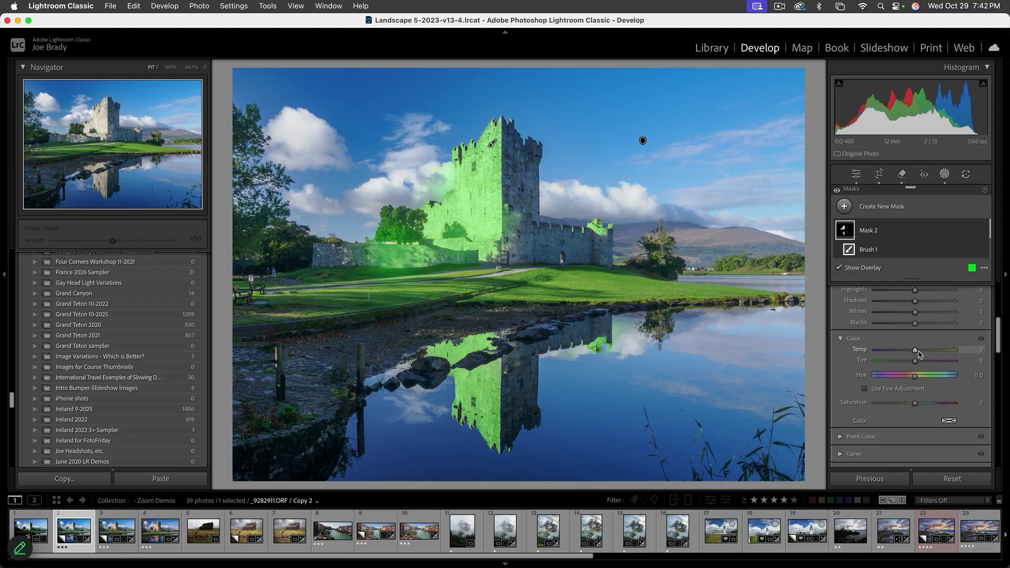
drag(916, 353, 924, 352)
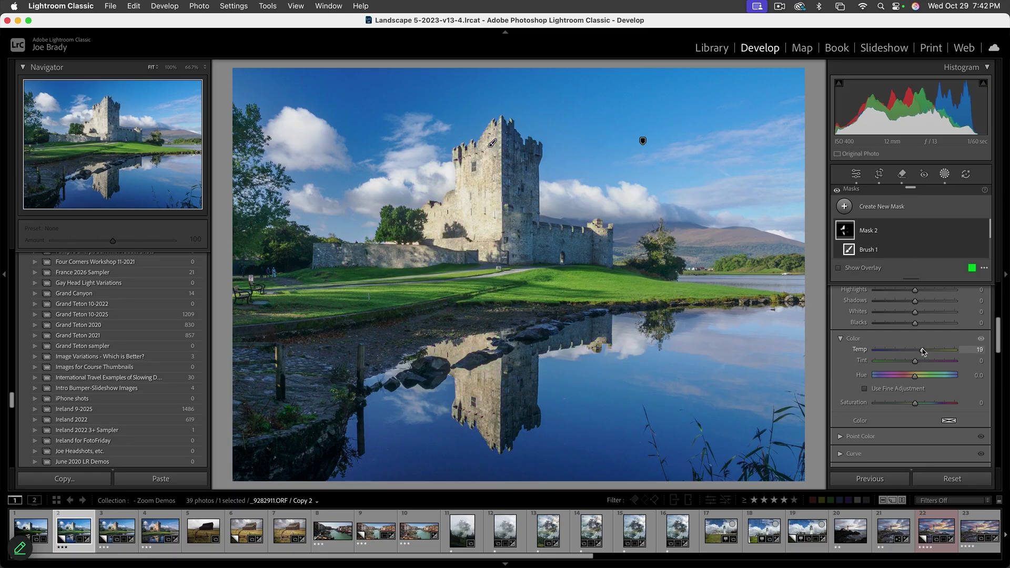
scroll(921, 359, up, 3)
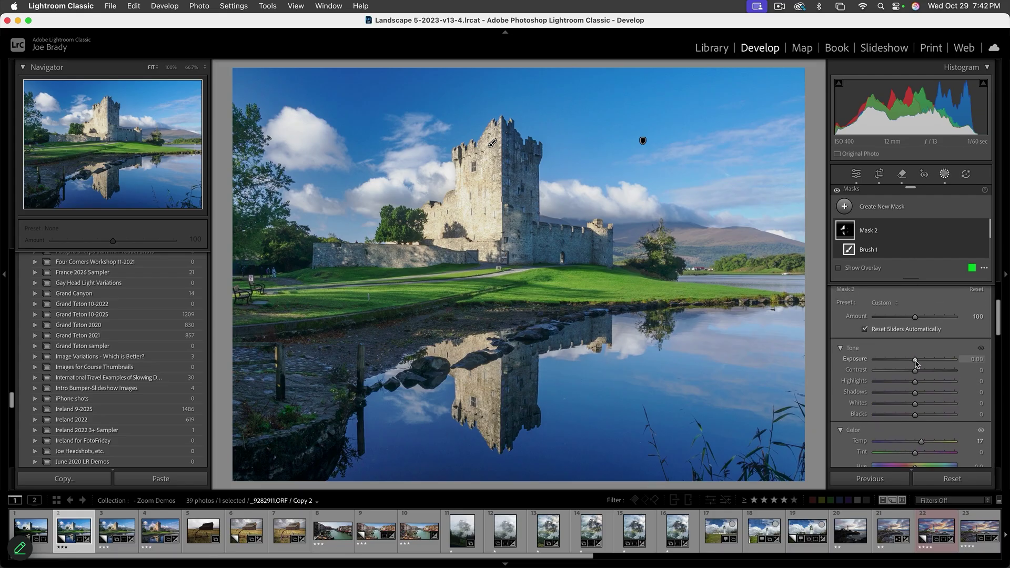
drag(916, 363, 912, 364)
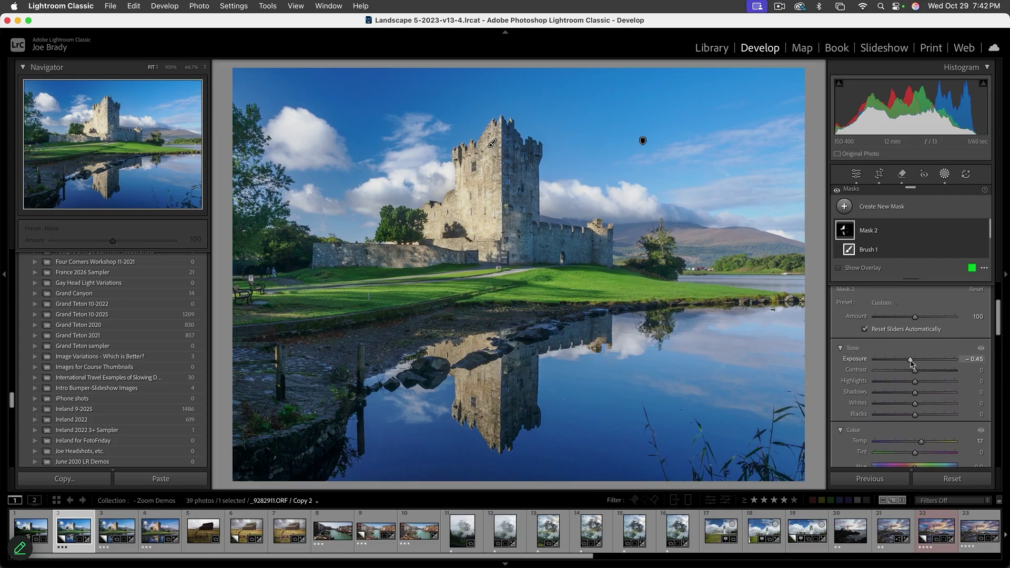
scroll(914, 394, down, 5)
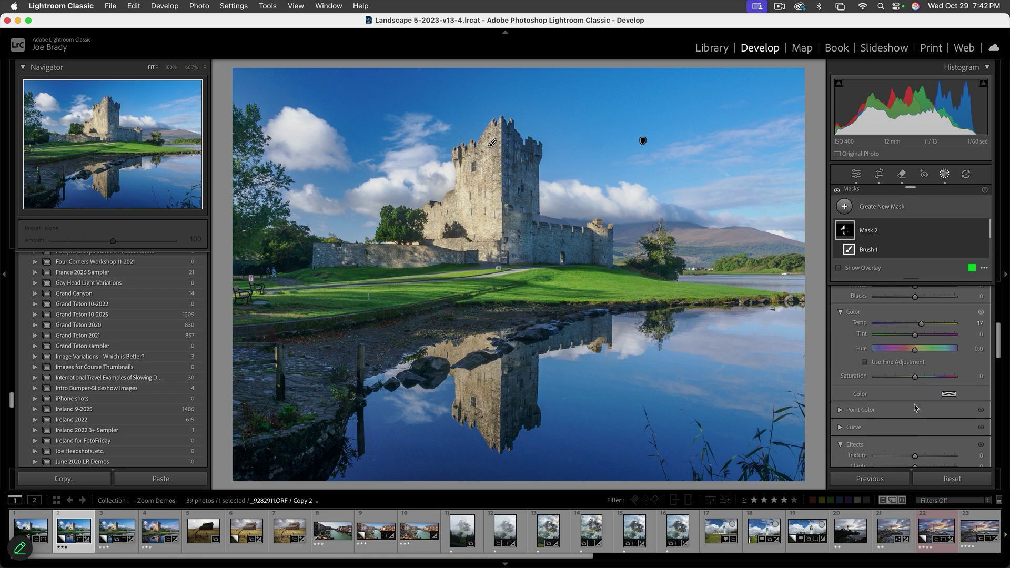
scroll(915, 408, down, 2)
click(922, 386)
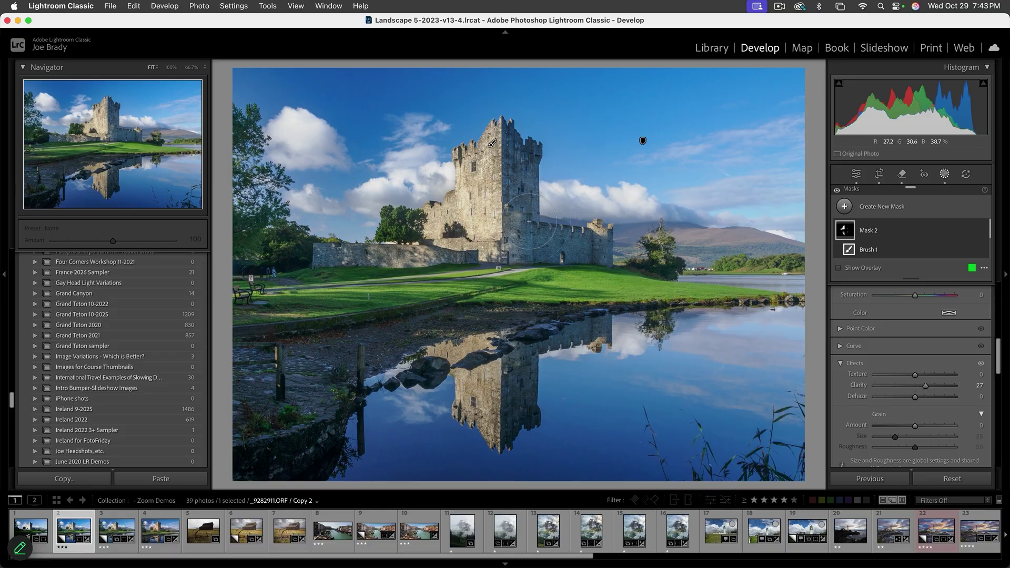
Paint another brush mask over the castle's shaded tower side, low walls and their reflection in the lake
key(k)
mouse_move(522, 159)
mouse_down()
mouse_move(527, 229)
mouse_move(587, 243)
mouse_up()
drag(473, 252, 439, 253)
mouse_move(370, 254)
mouse_down()
mouse_move(328, 254)
mouse_move(375, 258)
mouse_up()
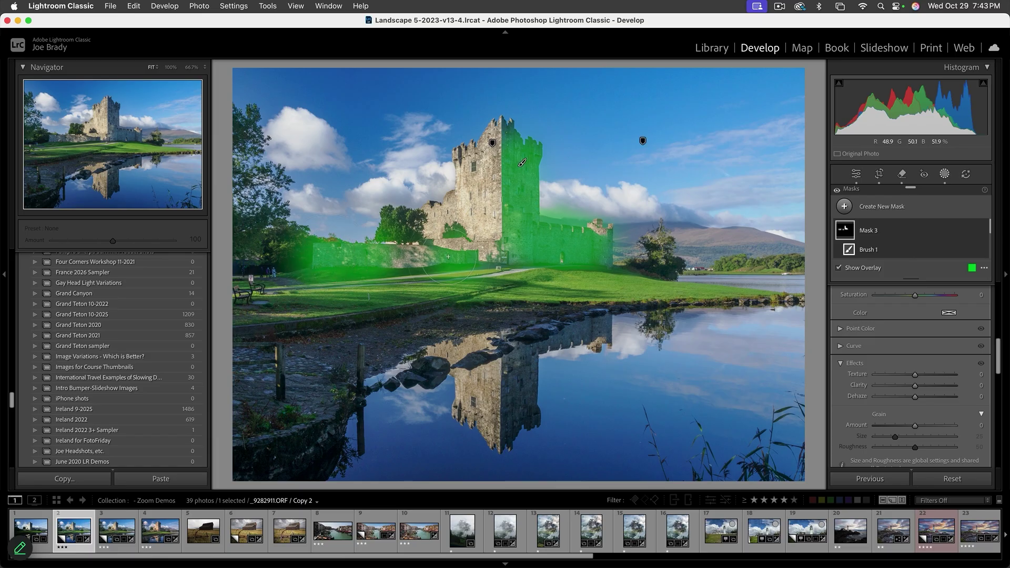
drag(526, 437, 519, 355)
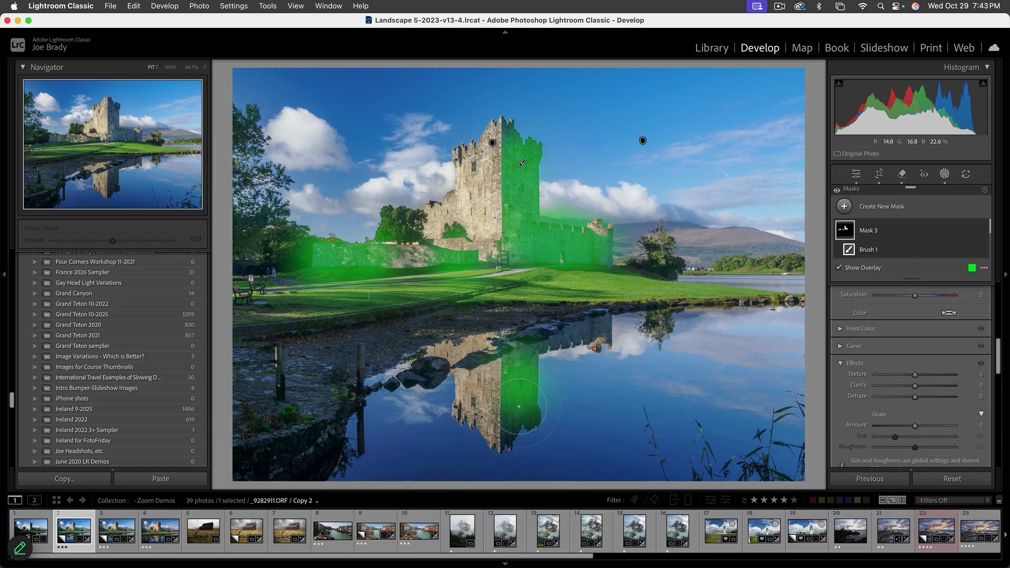
mouse_move(544, 348)
mouse_down()
mouse_move(579, 316)
mouse_move(599, 311)
mouse_up()
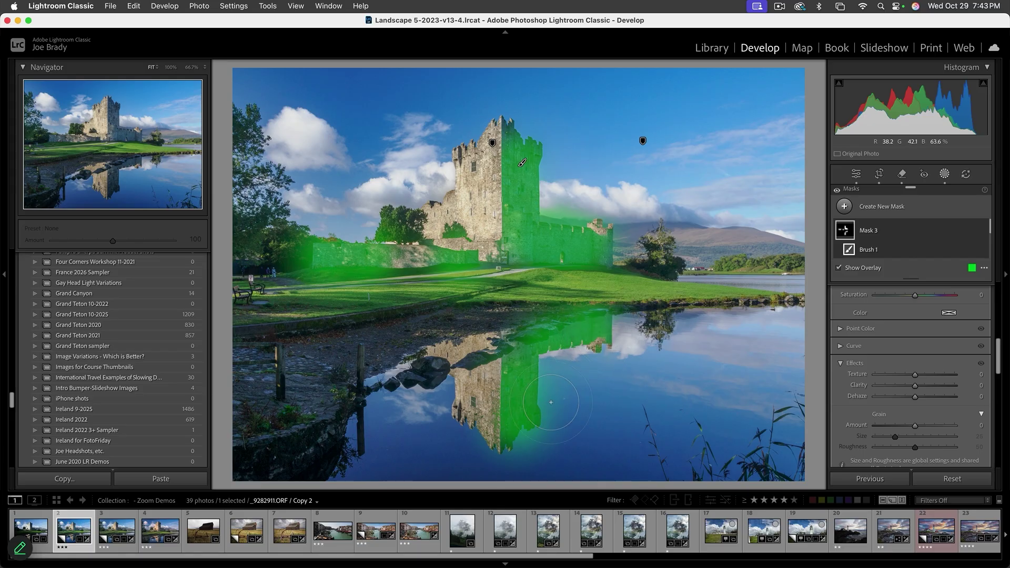
key(alt)
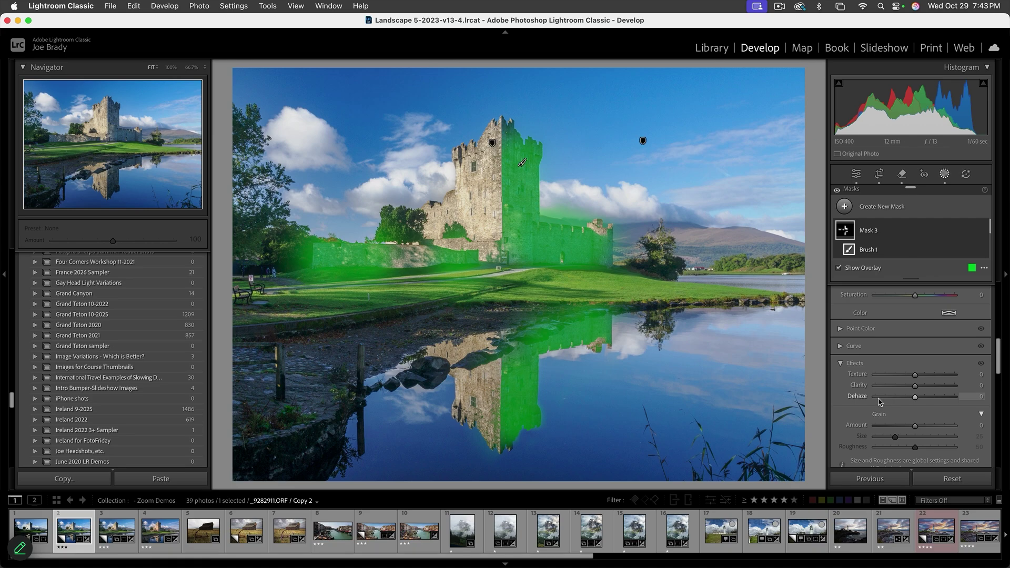
Hide the overlay and set the shaded castle mask's Exposure to 0.11, Temp to 16, Clarity to 25 and Dehaze to 6
scroll(939, 386, up, 10)
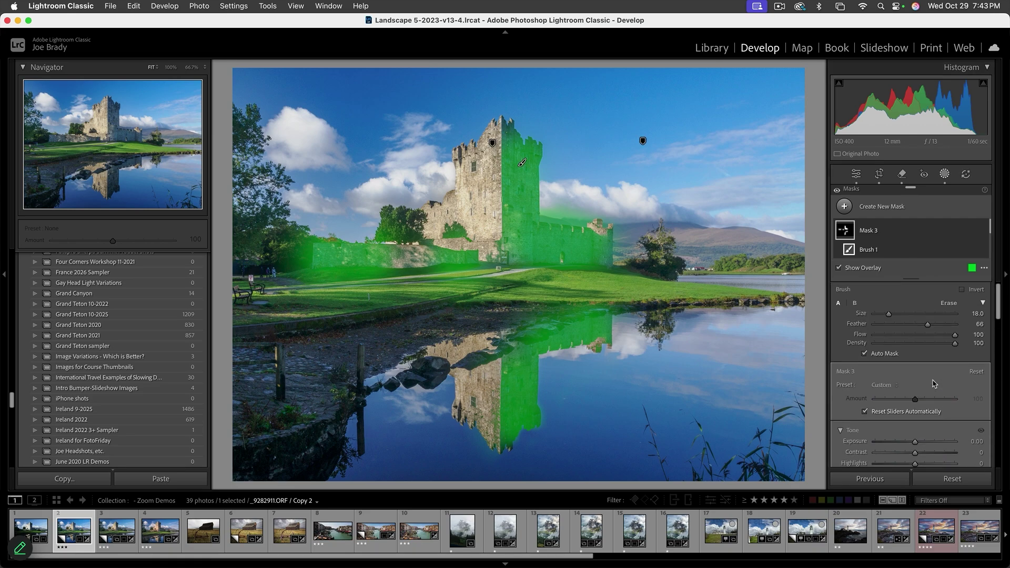
scroll(934, 383, down, 3)
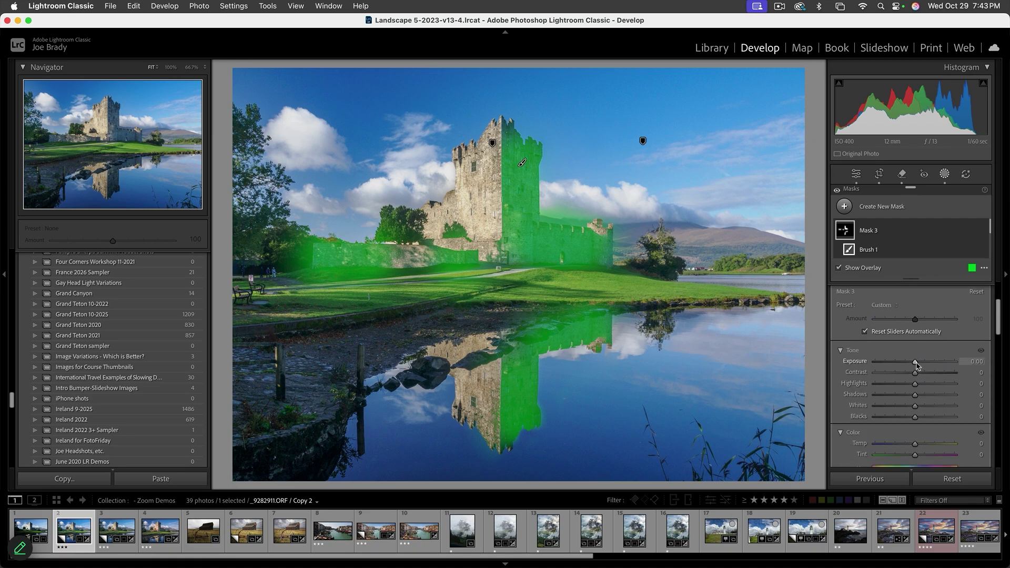
key(o)
drag(915, 363, 917, 364)
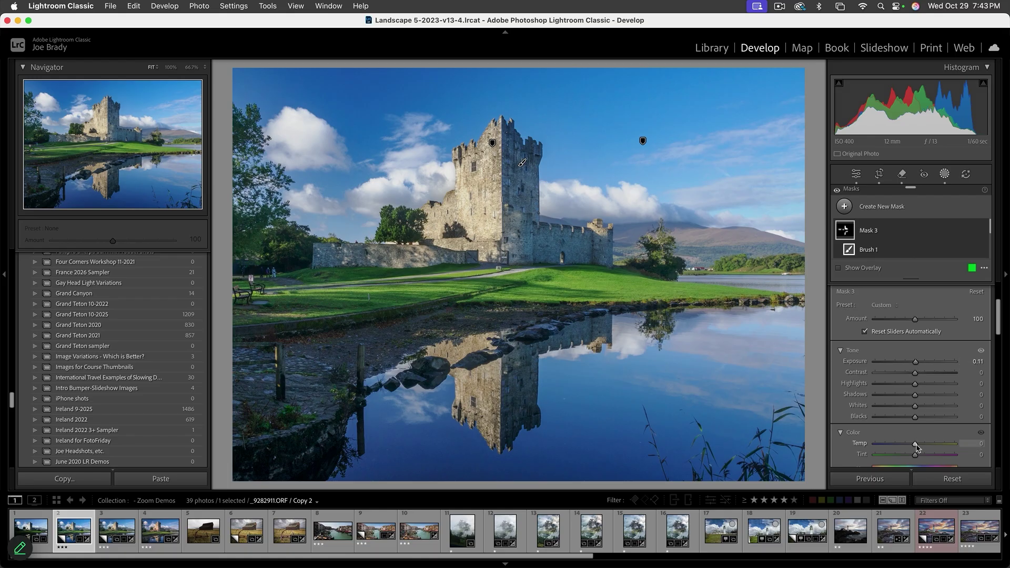
mouse_move(917, 447)
mouse_down()
mouse_move(942, 447)
mouse_move(899, 447)
mouse_move(920, 447)
mouse_up()
drag(921, 447, 922, 446)
scroll(934, 425, down, 8)
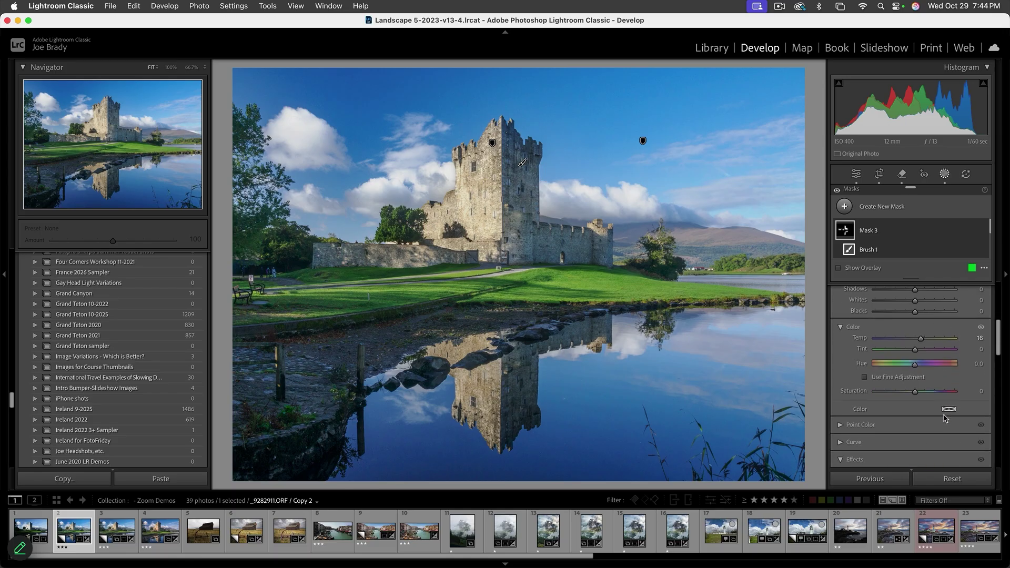
mouse_move(915, 370)
mouse_down()
mouse_move(926, 370)
mouse_move(918, 385)
mouse_up()
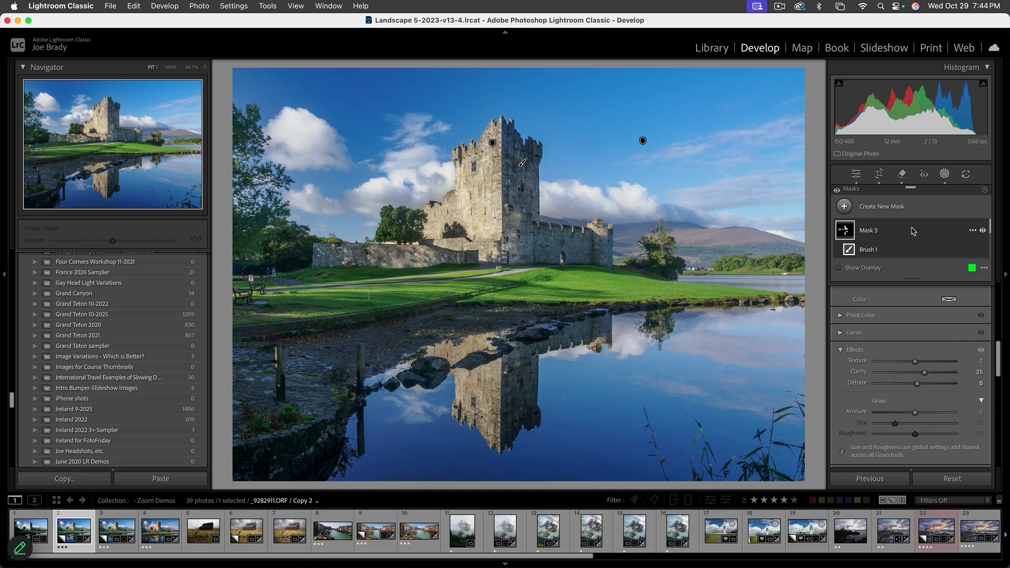
Subtract the spill above the wall beside the tower from the shaded castle mask with a brush
mouse_move(913, 232)
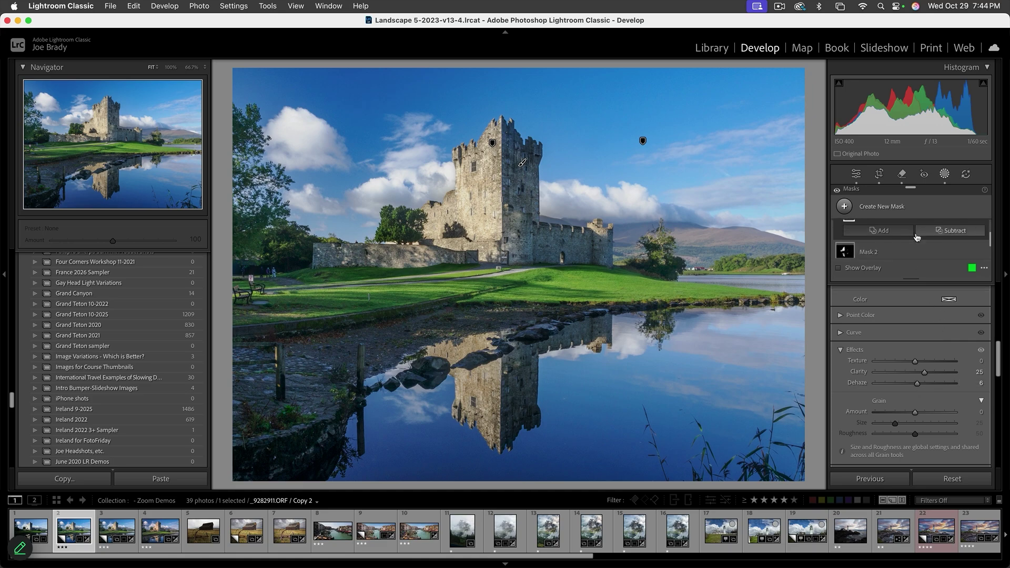
click(947, 239)
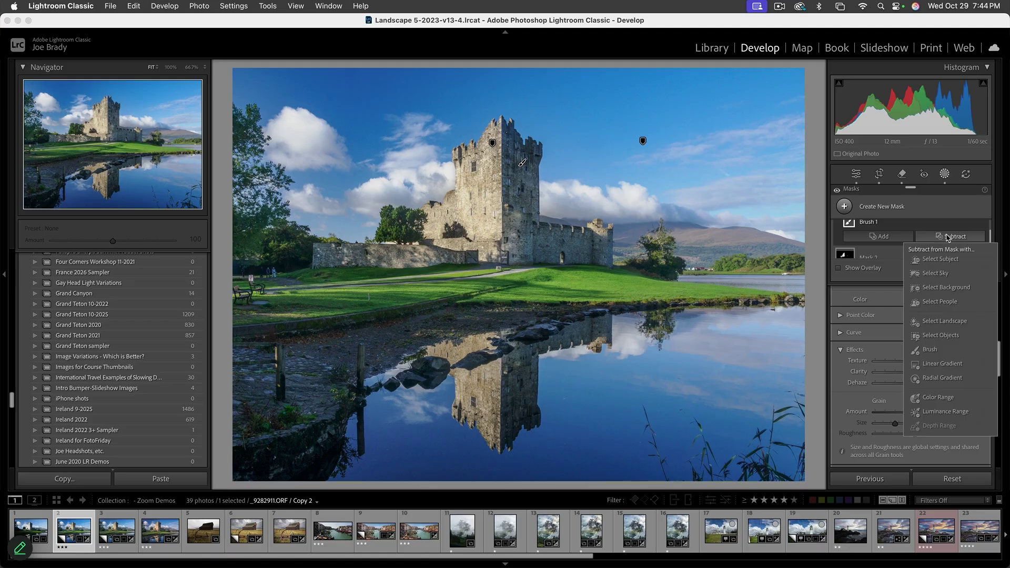
click(929, 350)
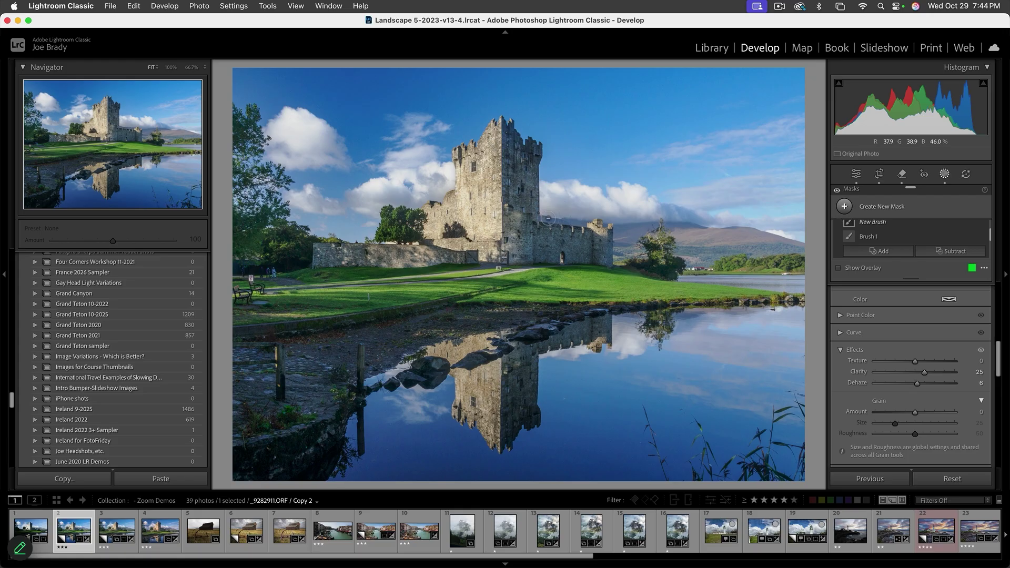
drag(546, 220, 546, 211)
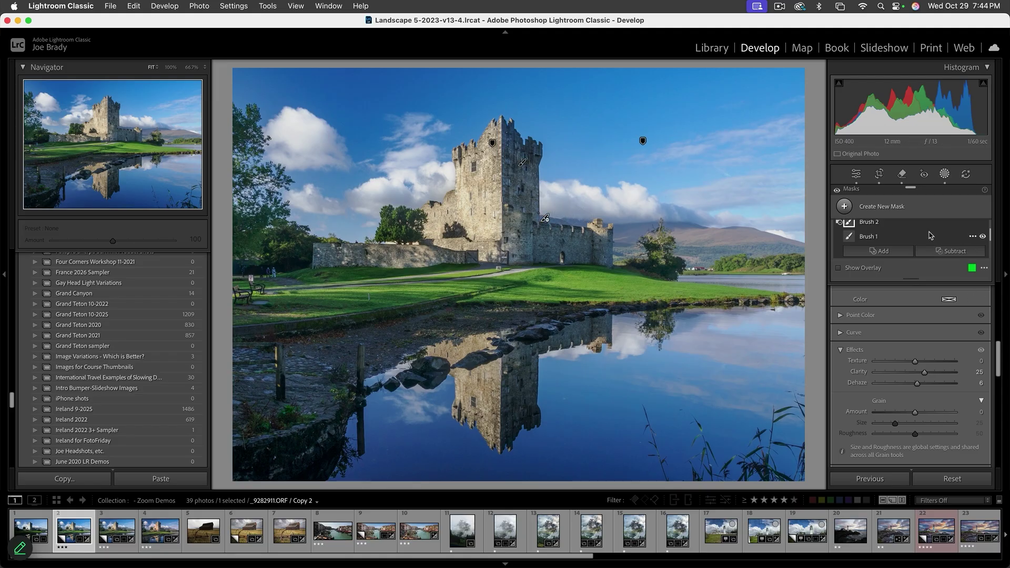
Compare the photo with the shaded castle mask hidden and shown, leaving the mask visible
scroll(932, 235, up, 2)
click(982, 230)
click(982, 231)
click(982, 231)
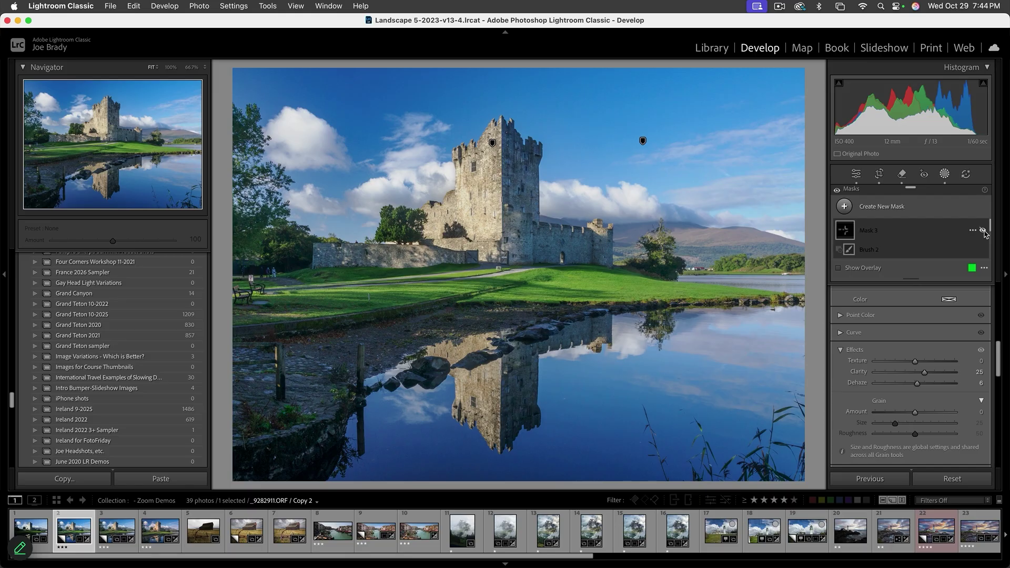
click(983, 230)
click(983, 230)
click(983, 230)
click(983, 230)
click(983, 230)
scroll(949, 240, down, 3)
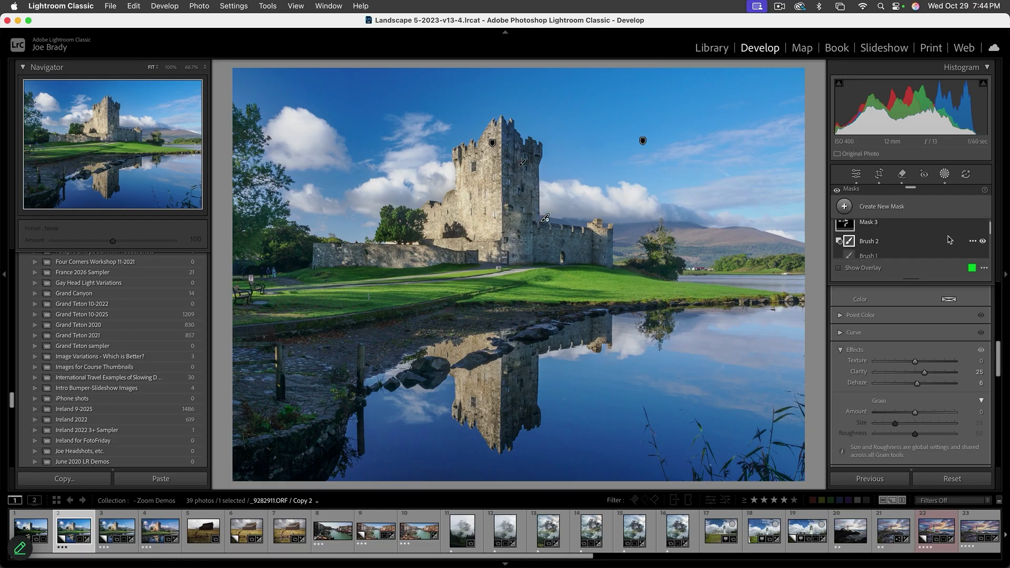
Compare the photo with the sunlit castle mask hidden and shown, leaving the mask visible
click(982, 229)
click(983, 230)
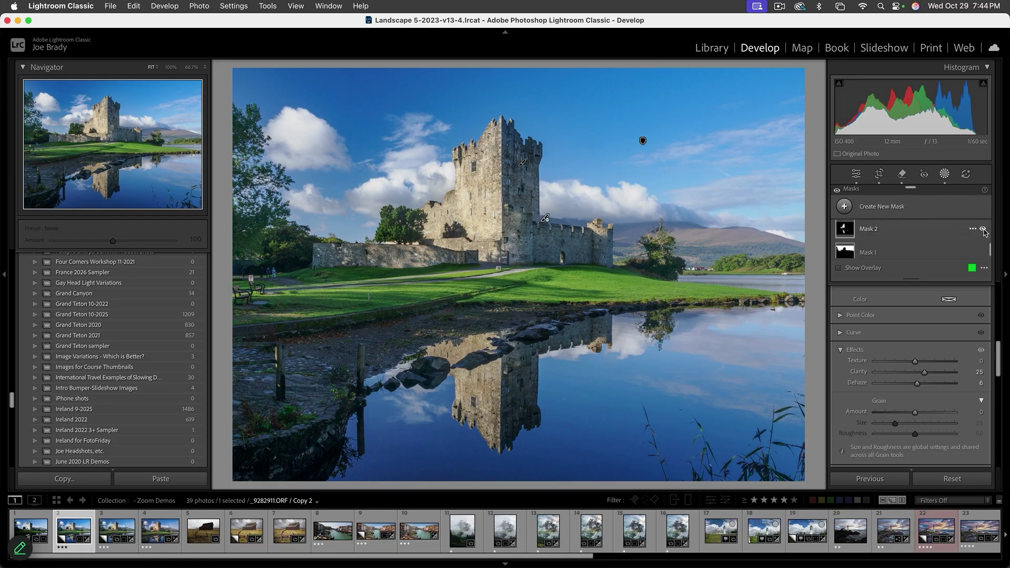
click(983, 230)
click(983, 230)
click(983, 229)
click(983, 230)
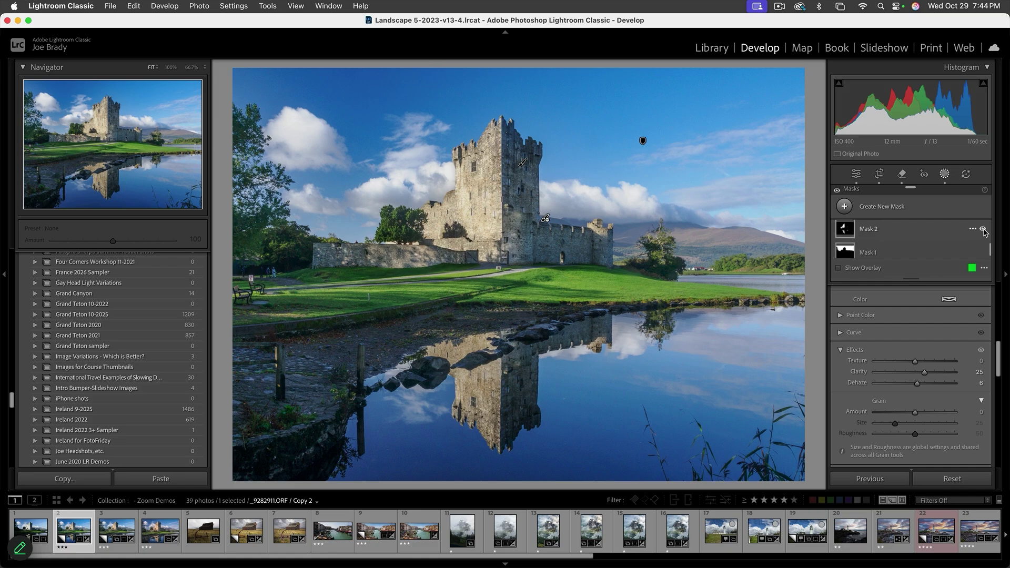
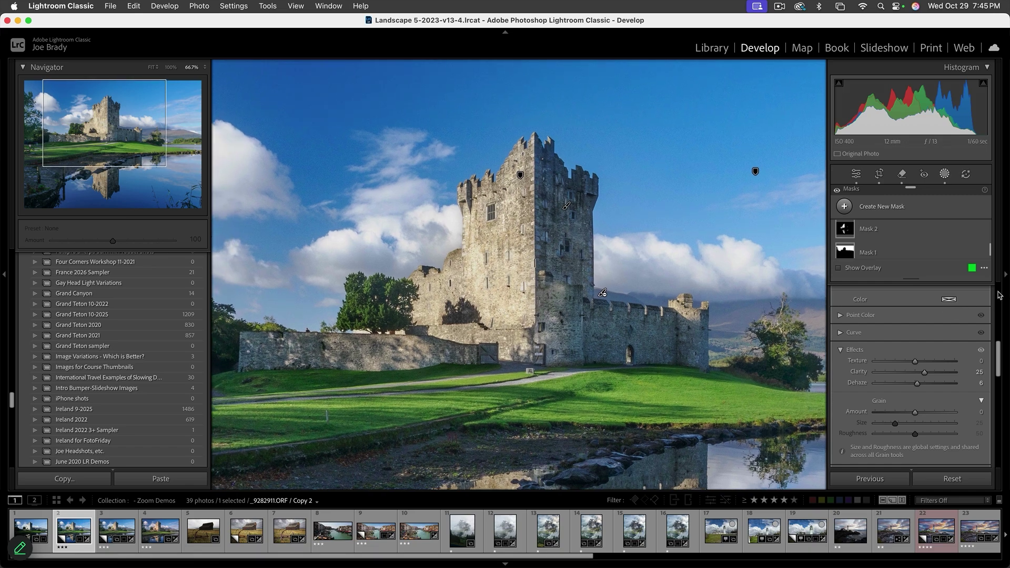
scroll(999, 295, up, 3)
scroll(999, 293, up, 3)
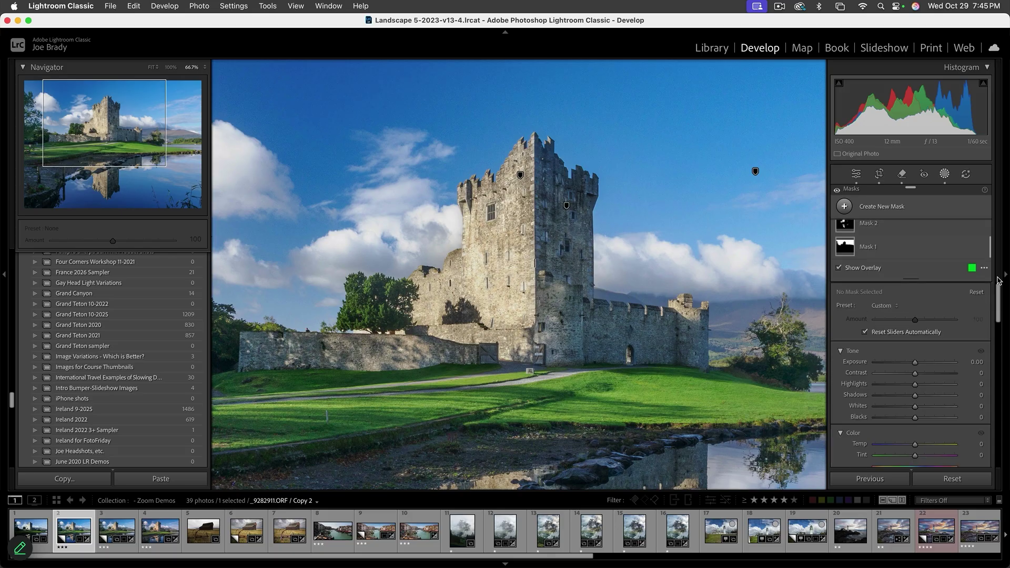
key(shift+w)
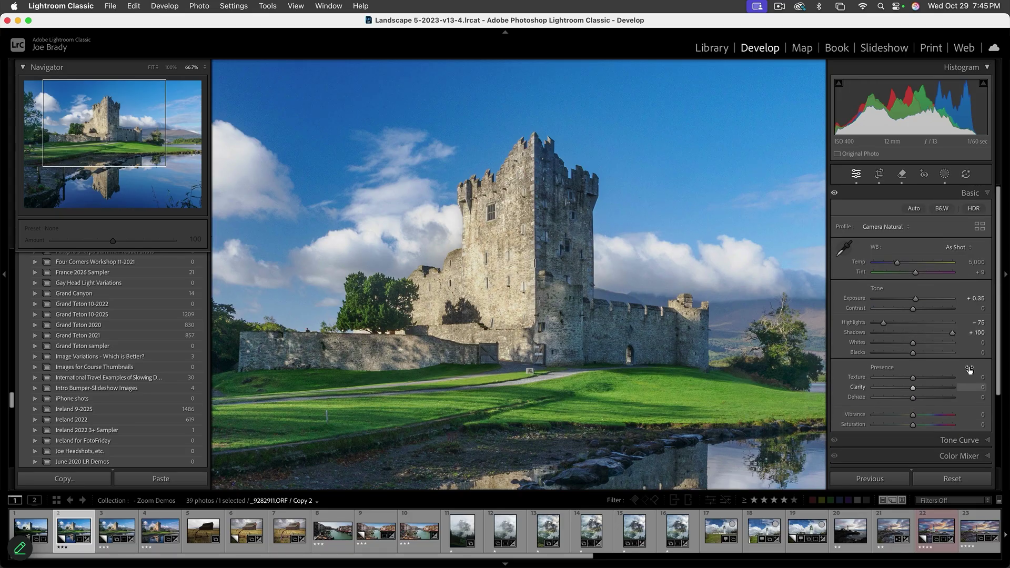
scroll(941, 368, down, 3)
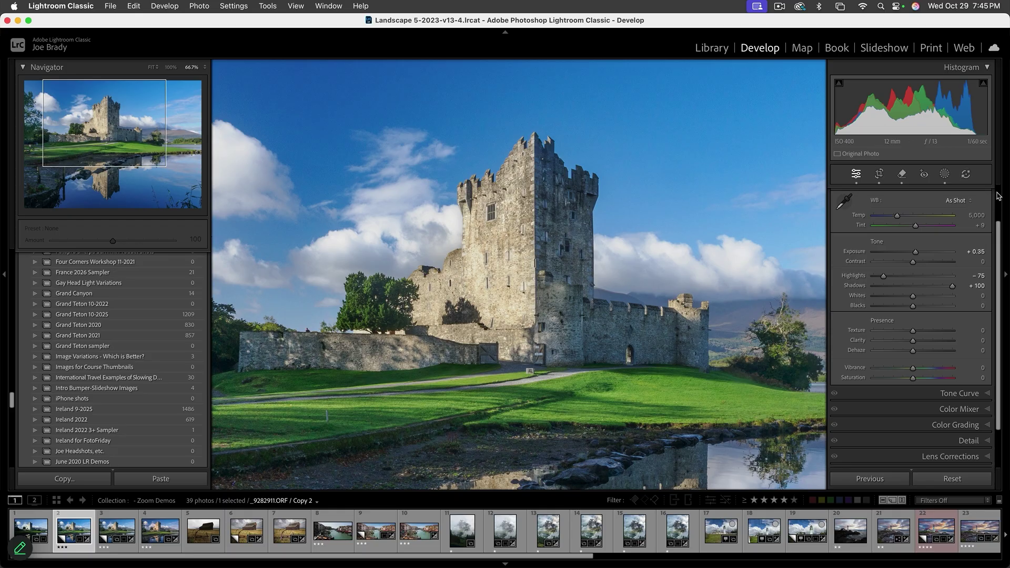
scroll(998, 196, up, 3)
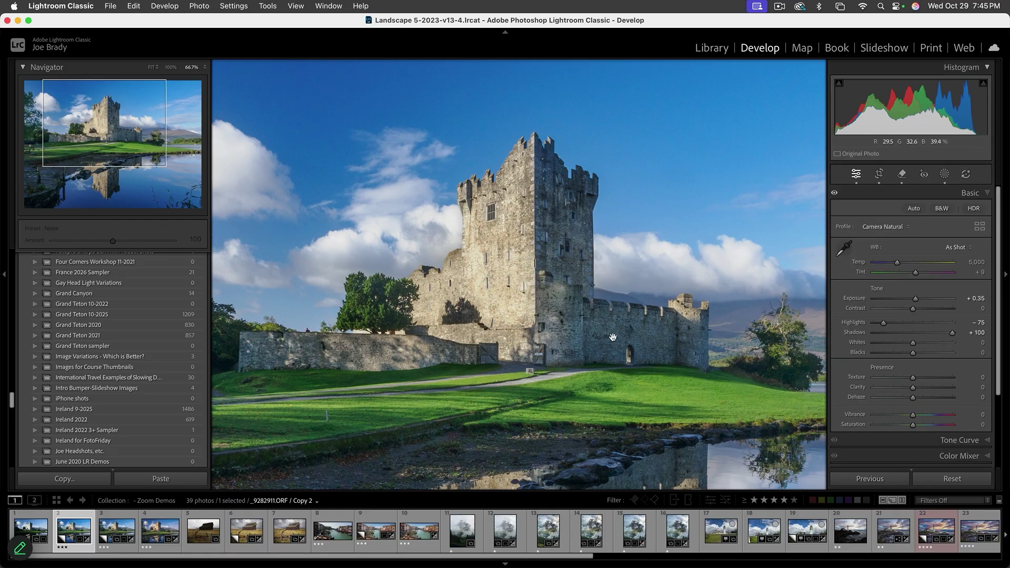
drag(116, 182, 97, 120)
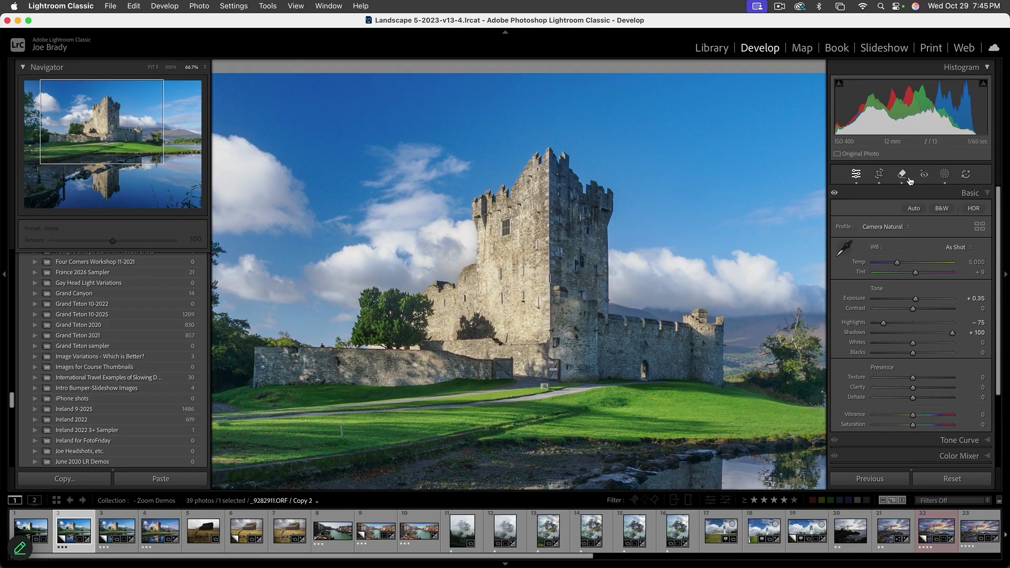
Reopen the sunlit castle mask, inspect the stonework at 100%, and set the mask's Texture to 3
click(945, 174)
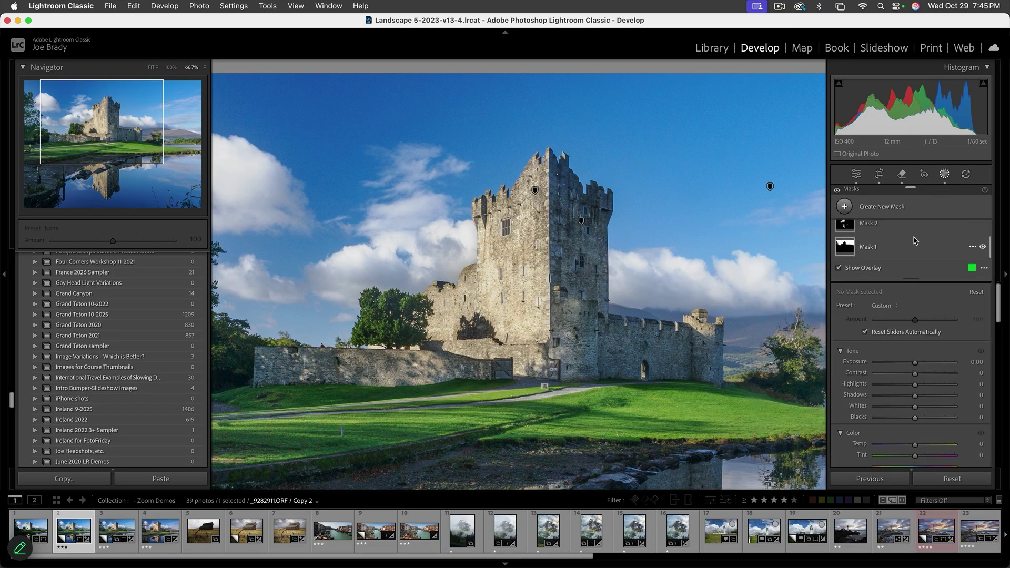
click(848, 255)
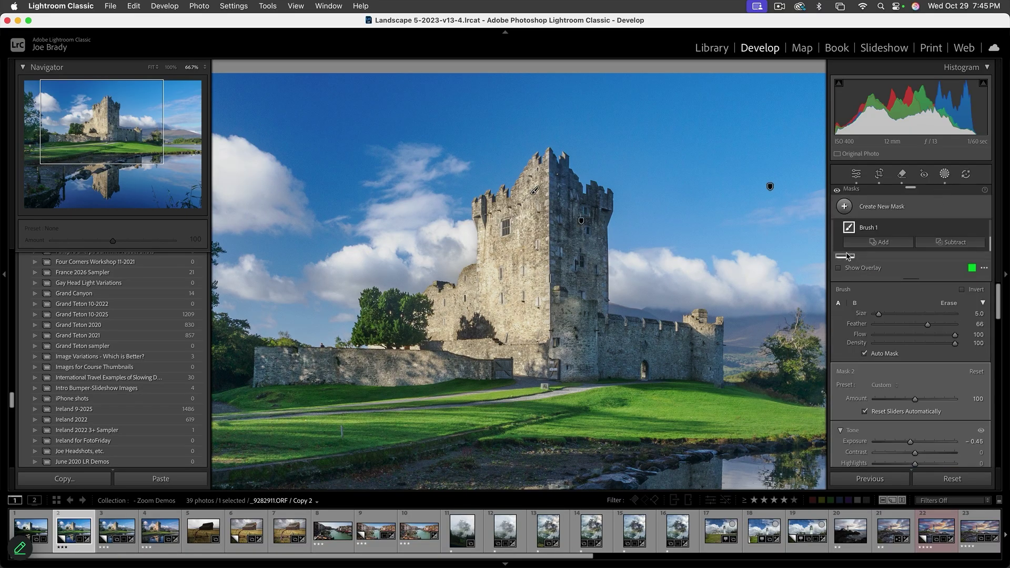
scroll(934, 232, down, 1)
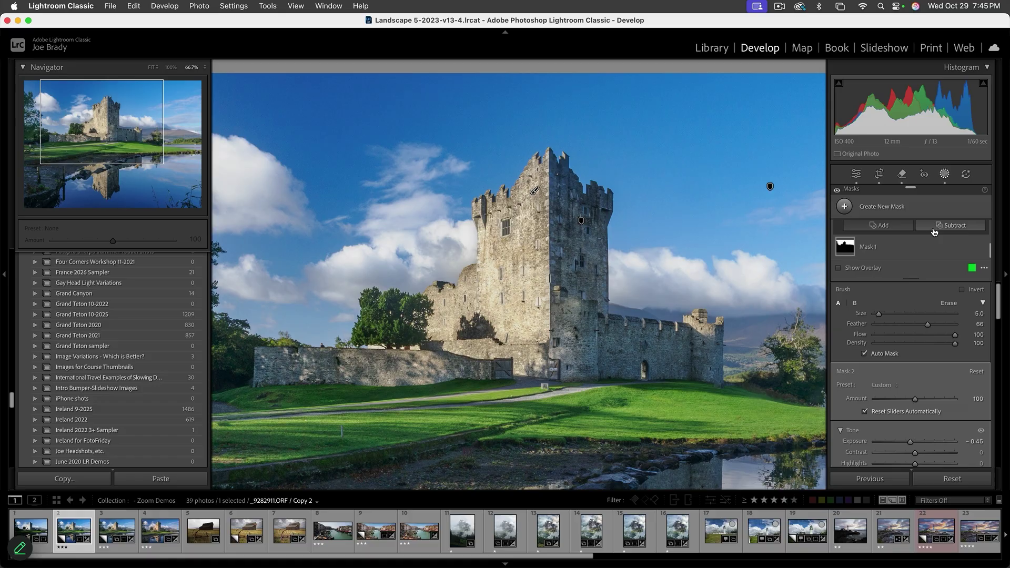
scroll(933, 234, up, 1)
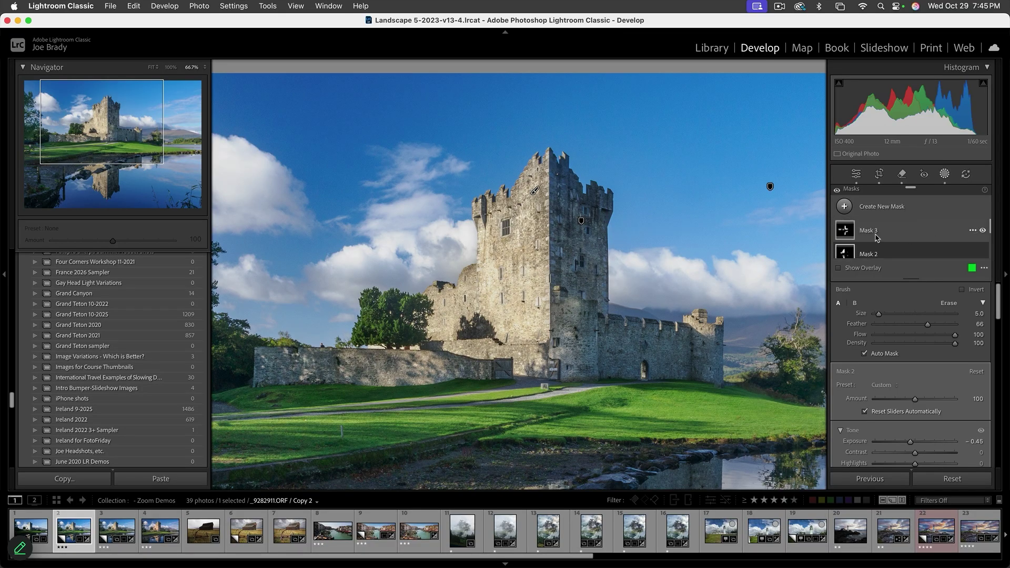
mouse_move(845, 254)
scroll(957, 421, down, 4)
scroll(957, 421, down, 8)
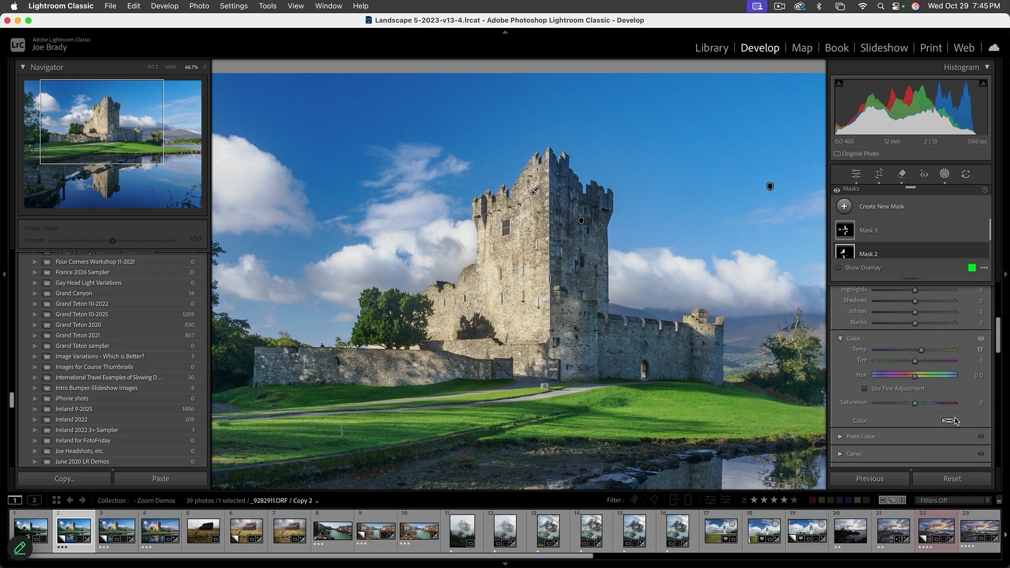
scroll(956, 421, down, 1)
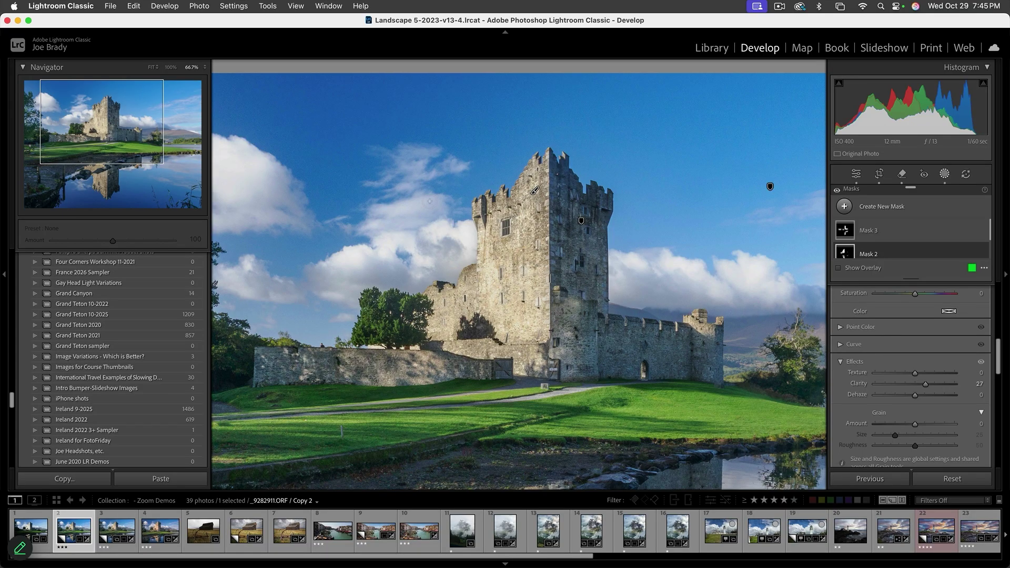
click(170, 67)
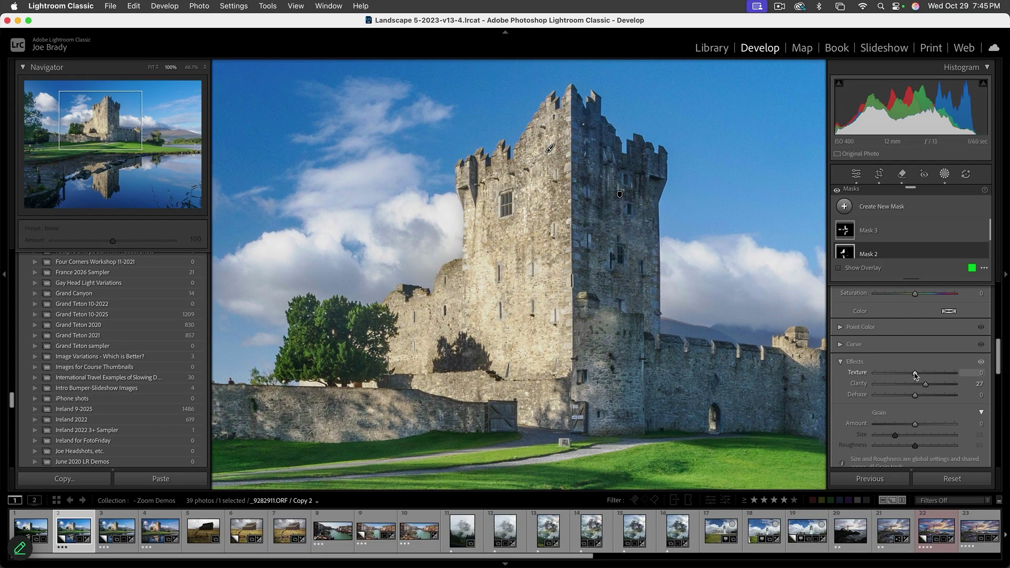
mouse_move(916, 375)
mouse_down()
mouse_move(967, 374)
mouse_move(904, 373)
mouse_move(916, 375)
mouse_up()
mouse_move(916, 375)
mouse_down()
mouse_move(906, 376)
mouse_move(914, 376)
mouse_up()
mouse_move(915, 376)
mouse_down()
mouse_move(925, 376)
mouse_move(916, 376)
mouse_up()
drag(916, 376, 919, 375)
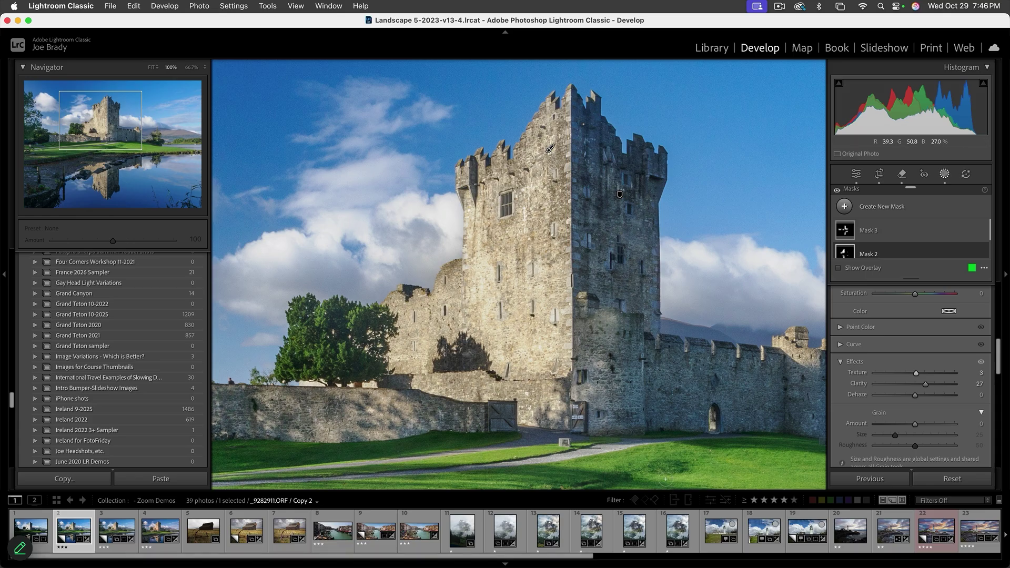
key(z)
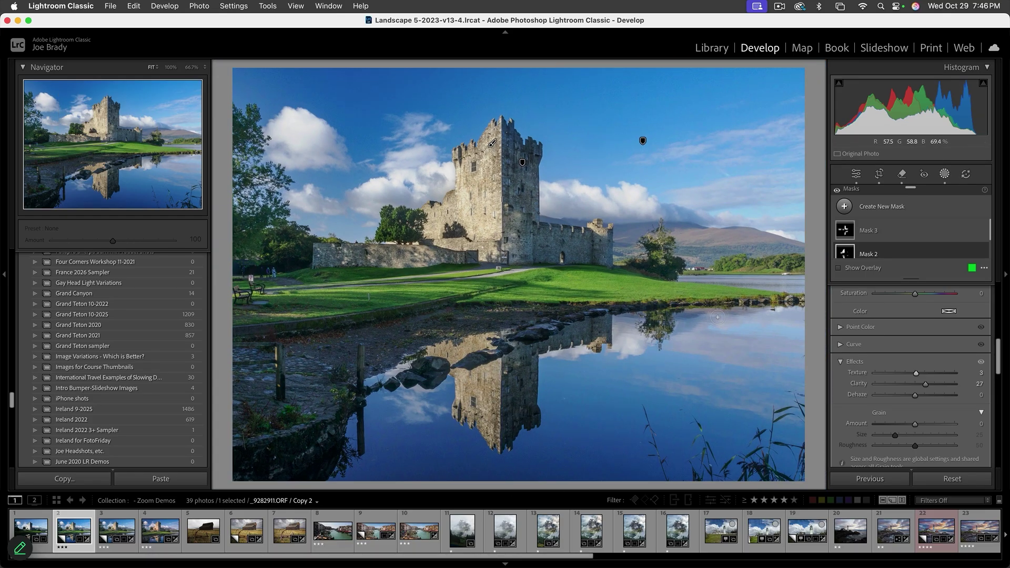
Close masking and send the photo to Adobe Photoshop 2025 for editing
key(shift+w)
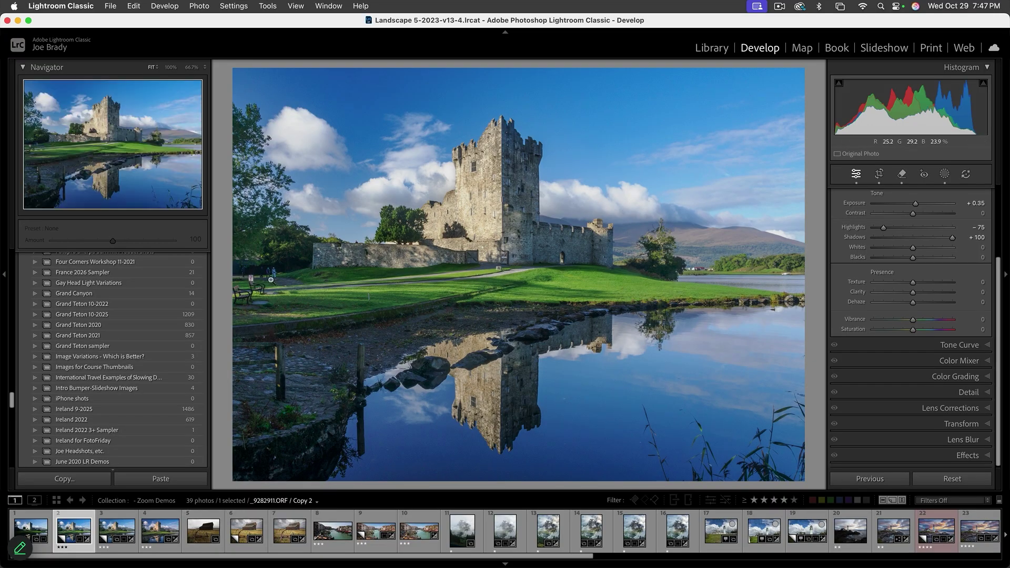
click(199, 6)
mouse_move(203, 70)
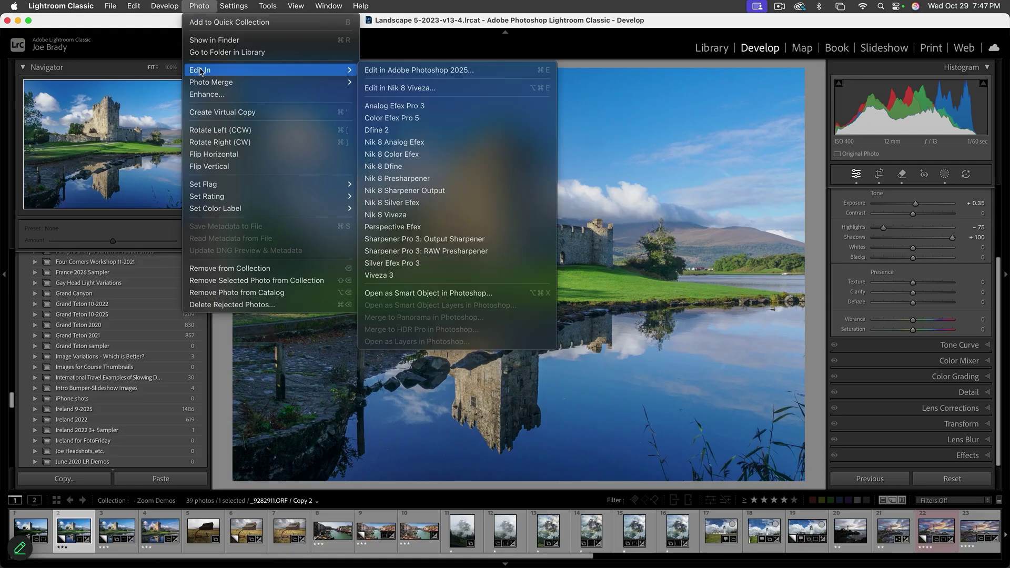
click(542, 72)
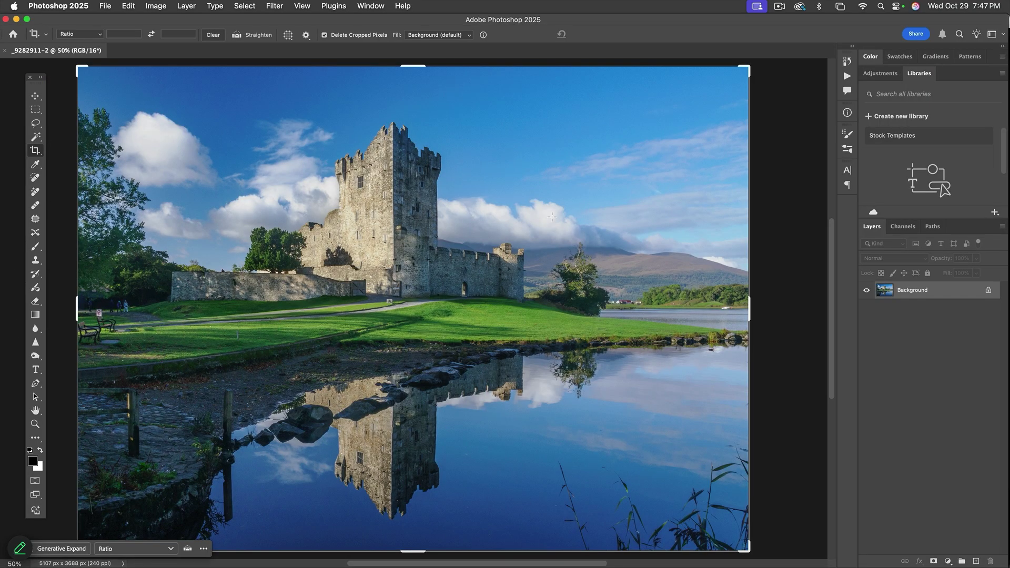
Duplicate the Background layer and make a full-width rectangular selection from the grass below the castle down to the photo's lower edge
click(36, 110)
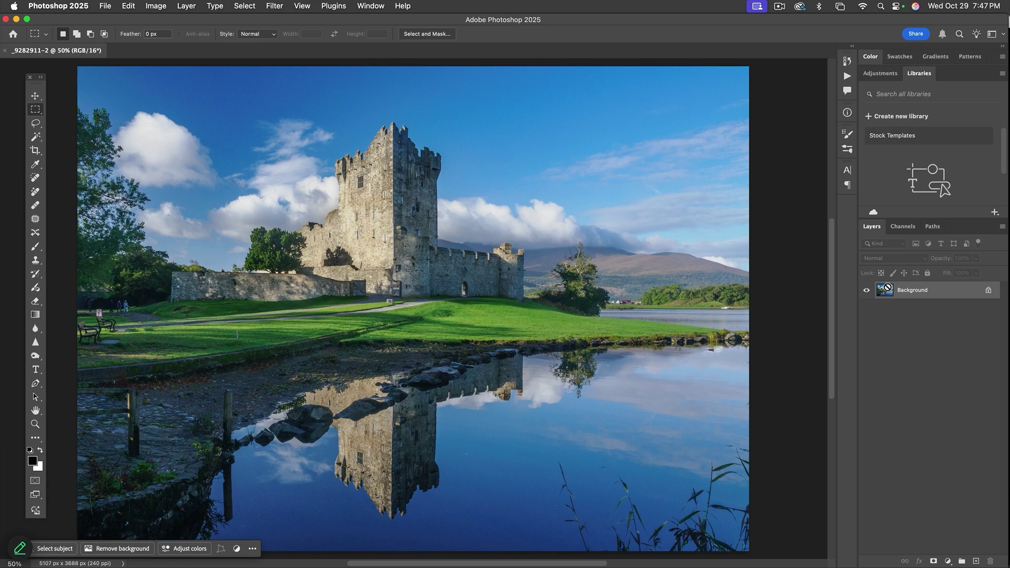
key(super+j)
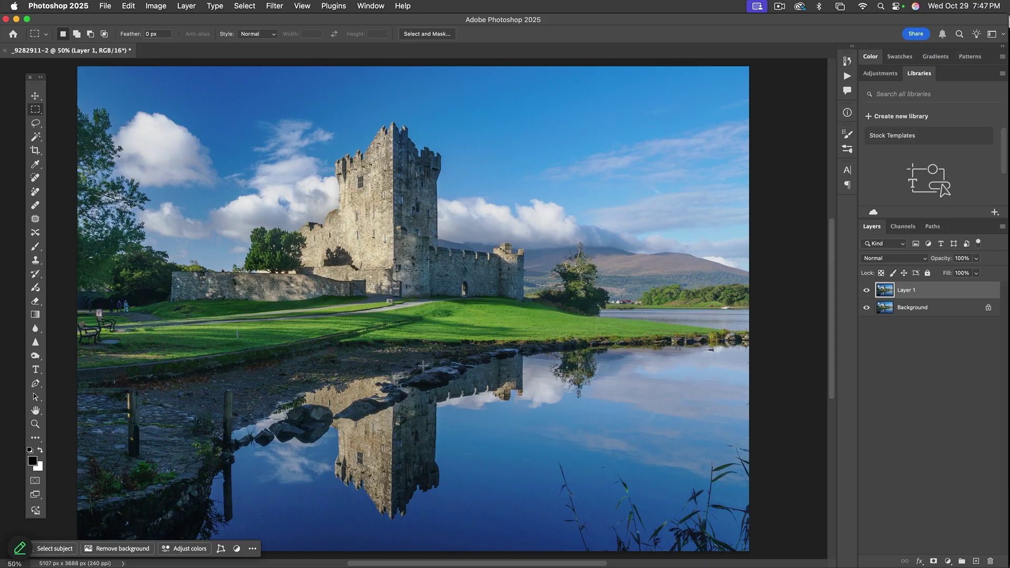
scroll(423, 365, down, 2)
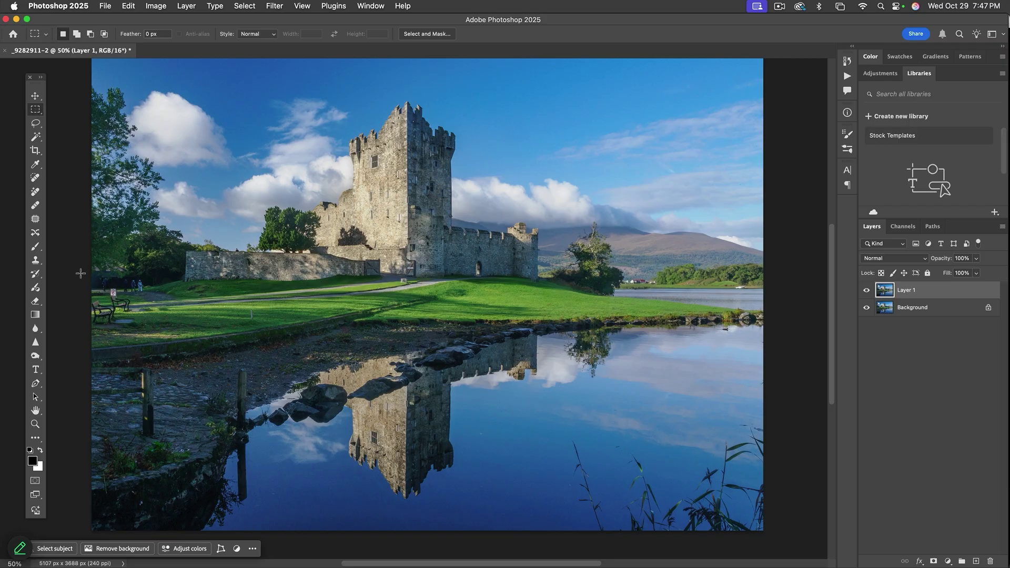
drag(86, 297, 772, 555)
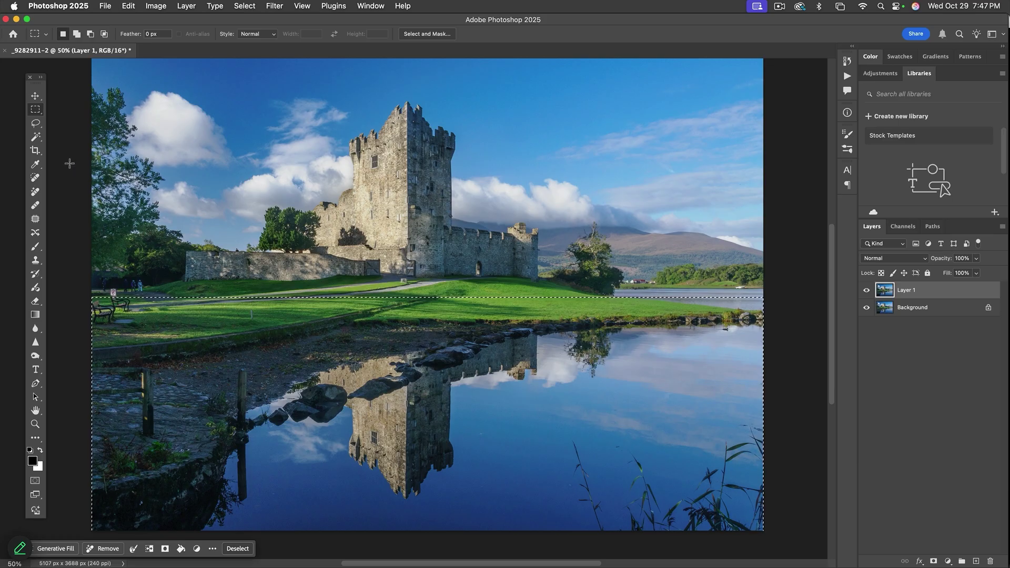
Free Transform the selected foreground, compressing its height upward to about 81% while keeping the width at 100%, apply it and deselect
click(132, 7)
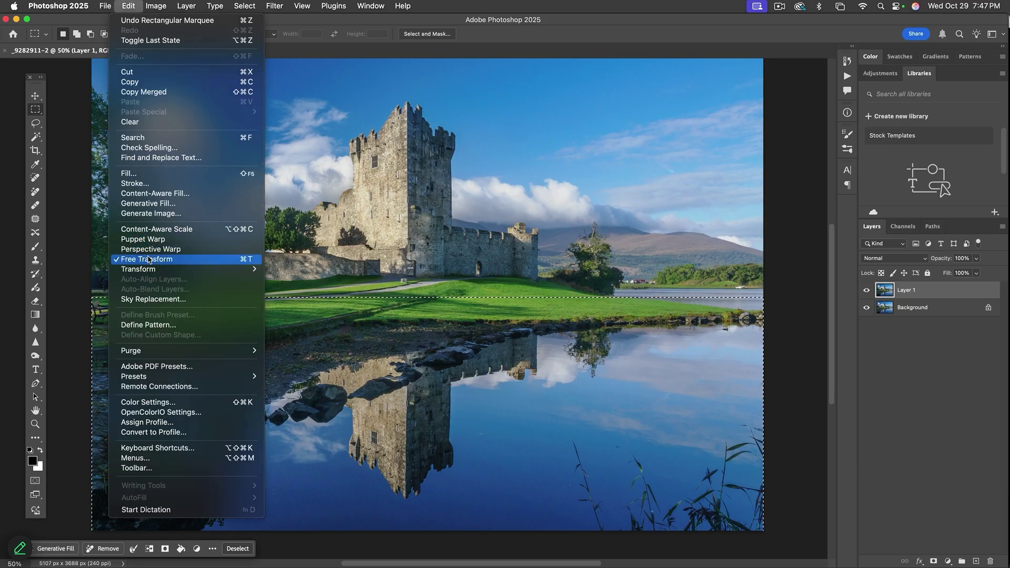
click(241, 262)
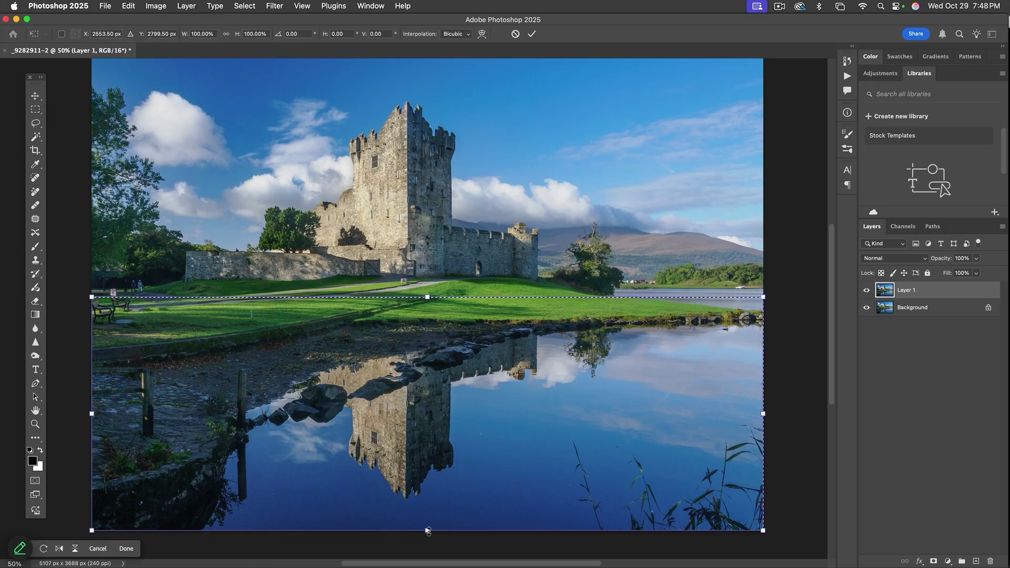
drag(427, 531, 438, 484)
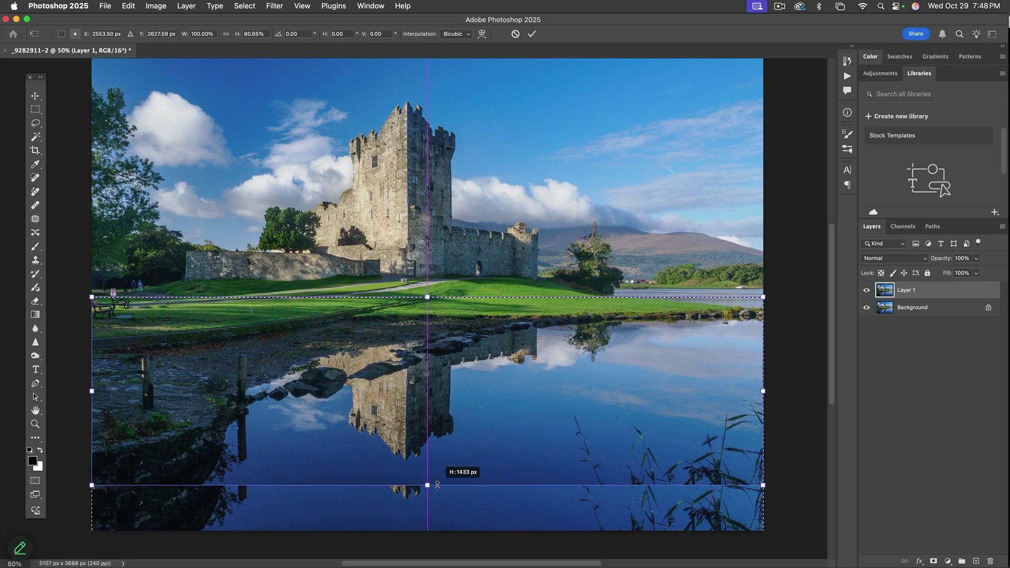
drag(438, 485, 437, 487)
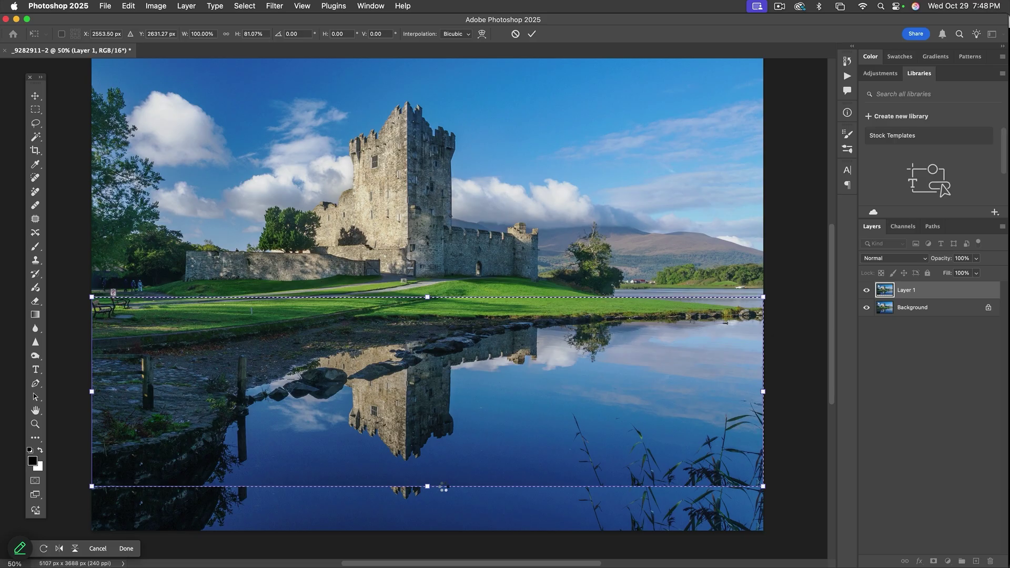
key(Return)
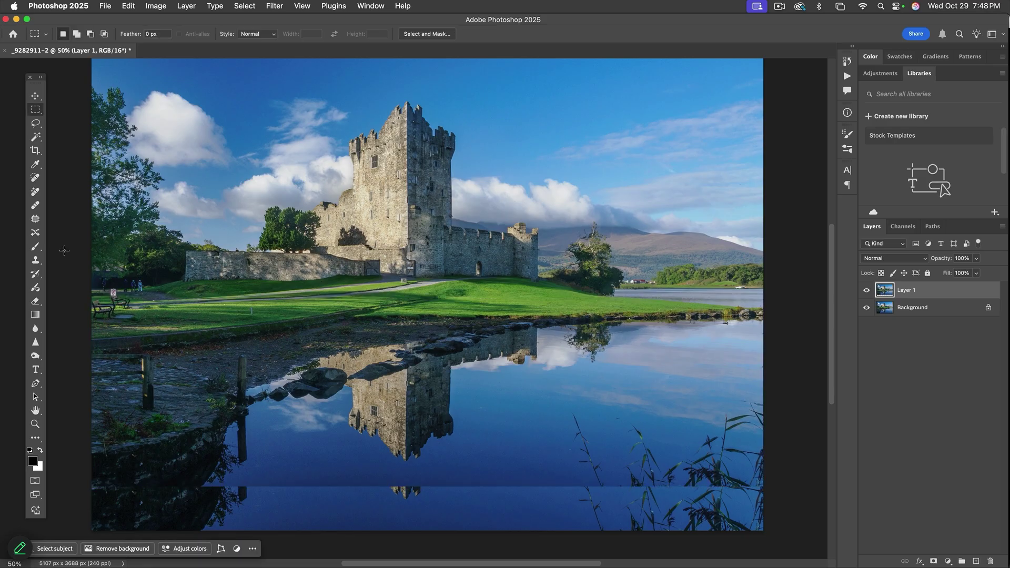
Open the duplicated layer in the Nik 8 Viveza filter
drag(470, 368, 473, 404)
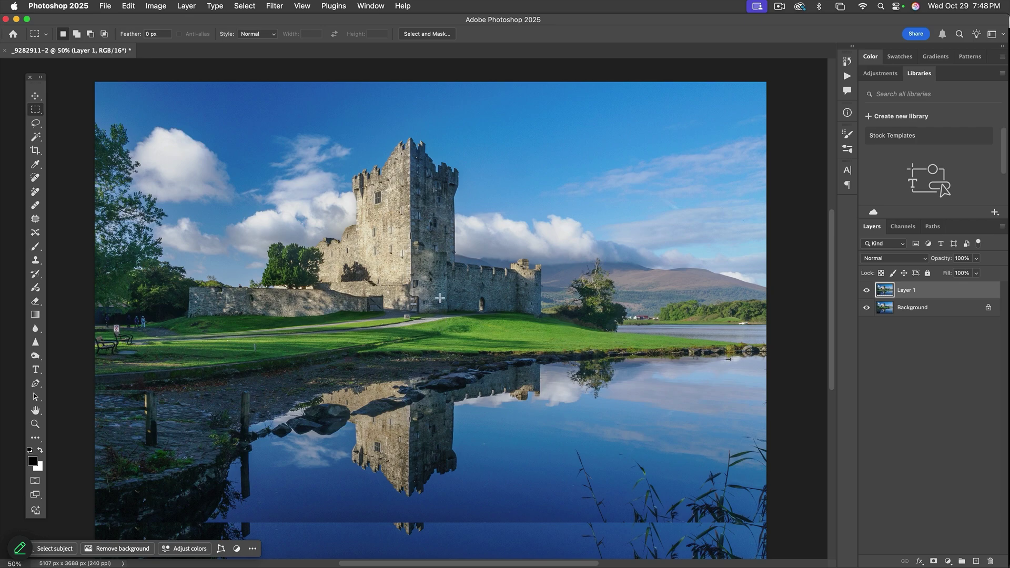
click(275, 6)
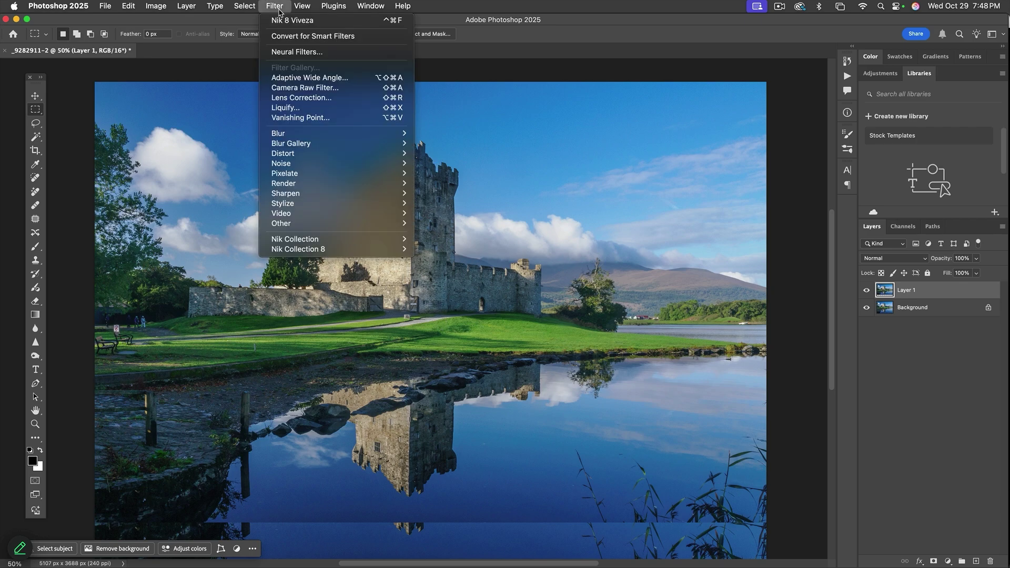
mouse_move(312, 251)
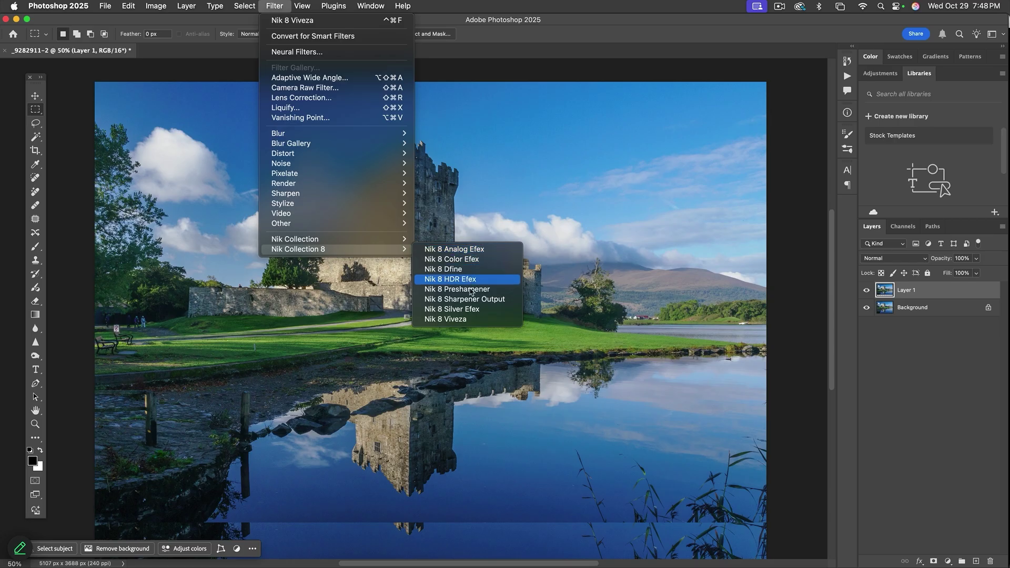
click(475, 321)
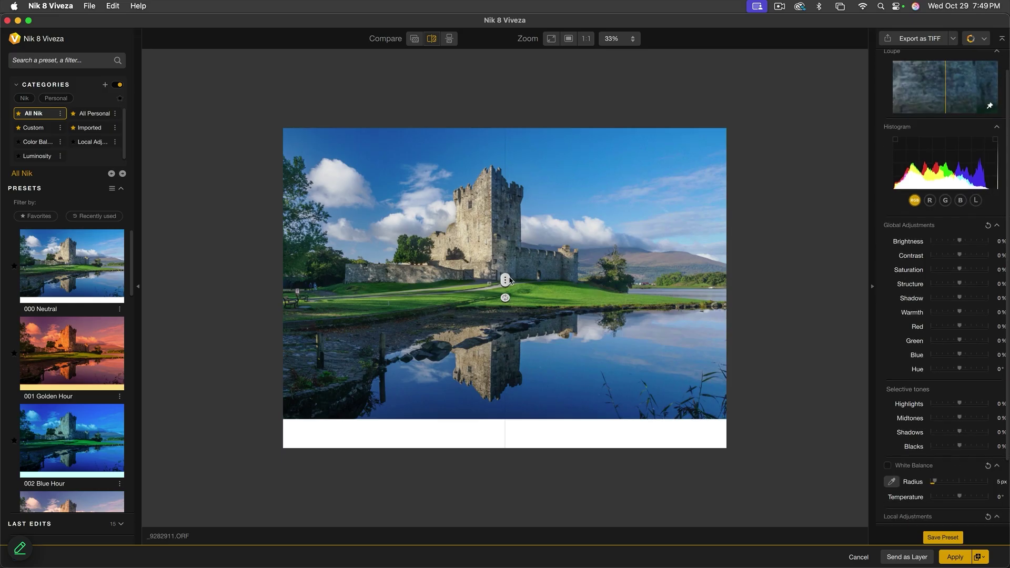
Move the before/after divider to the photo's left edge and set the global Structure to 26%
drag(508, 279, 285, 271)
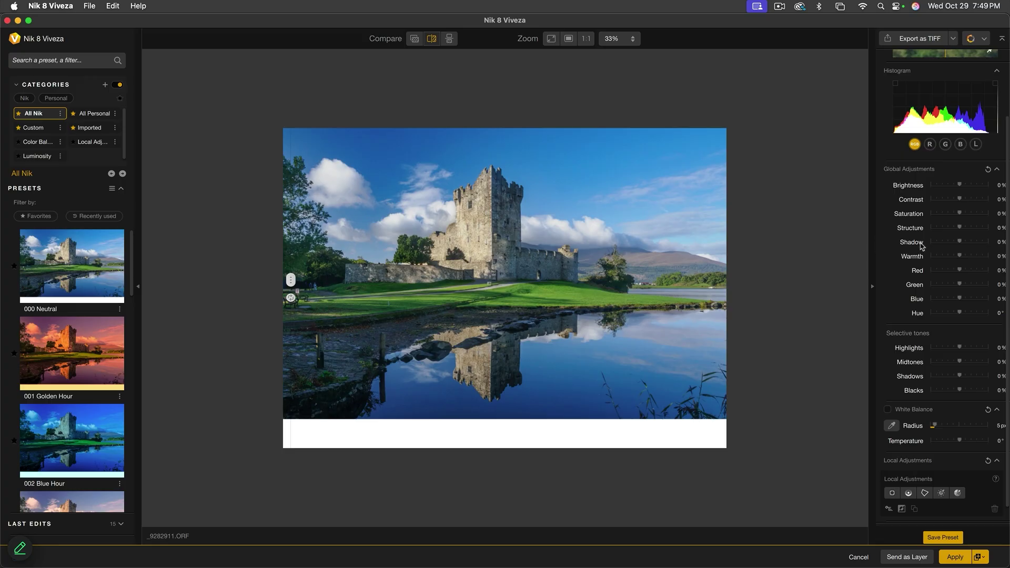
click(968, 228)
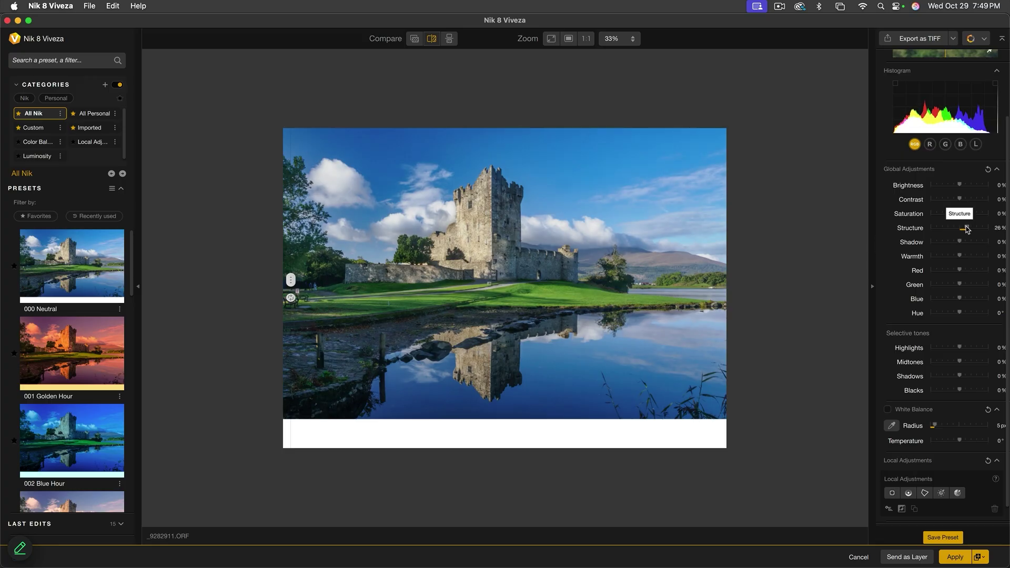
Set the global Saturation to 6% and Warmth to 9%, move the comparison divider off the photo, and apply the Viveza filter
drag(960, 215, 961, 214)
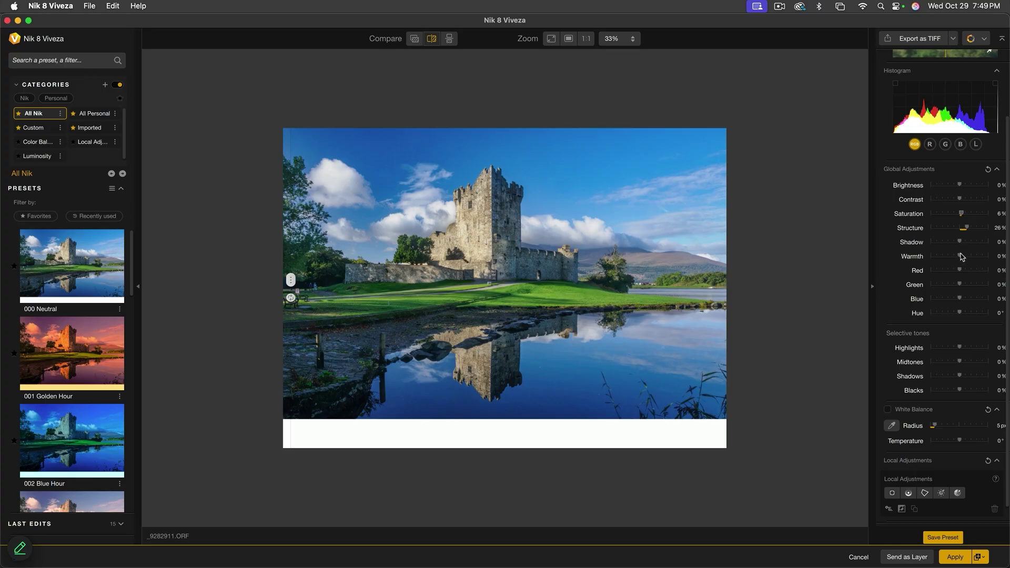
mouse_move(960, 257)
mouse_down()
mouse_move(947, 257)
mouse_move(973, 257)
mouse_move(946, 257)
mouse_move(972, 258)
mouse_move(948, 258)
mouse_move(963, 259)
mouse_up()
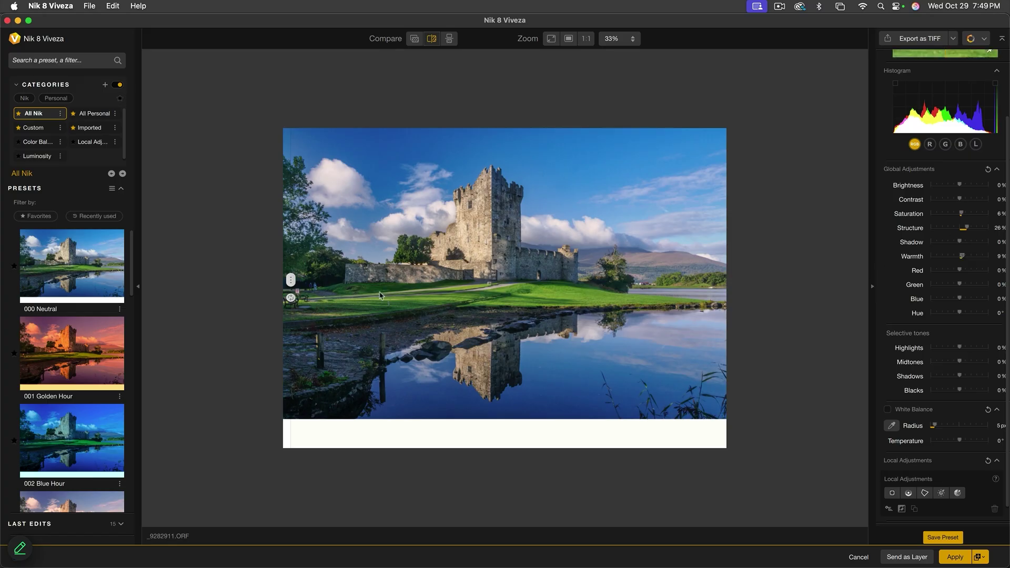
drag(290, 282, 278, 247)
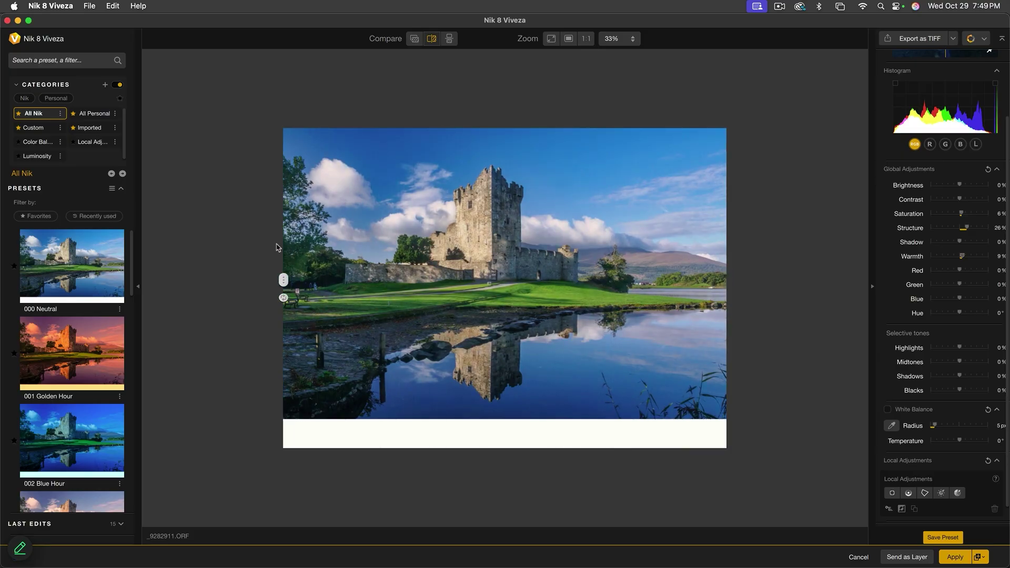
click(950, 558)
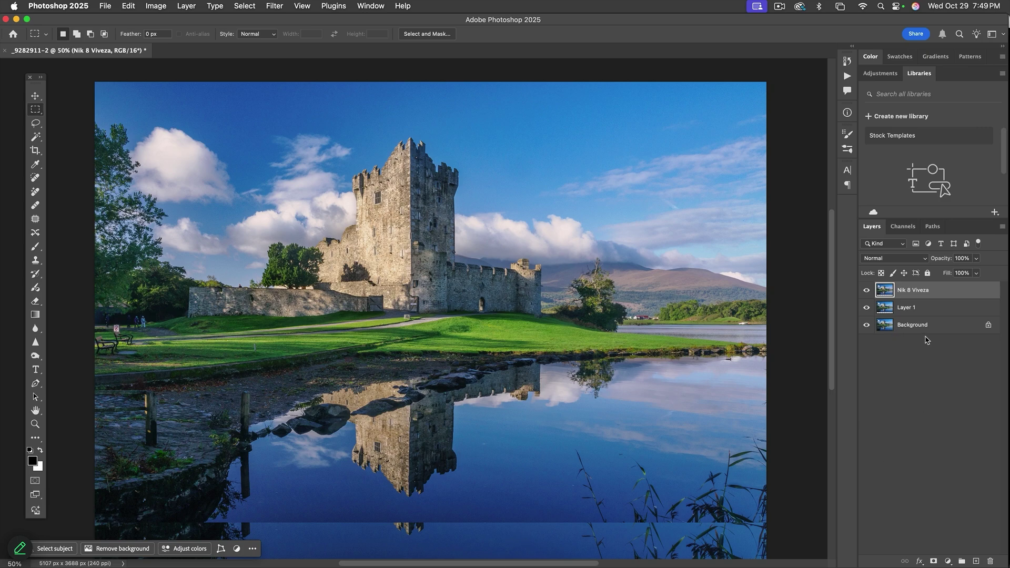
Load the Nik 8 Viveza layer's outline as a selection and crop the image to it
super+click(886, 293)
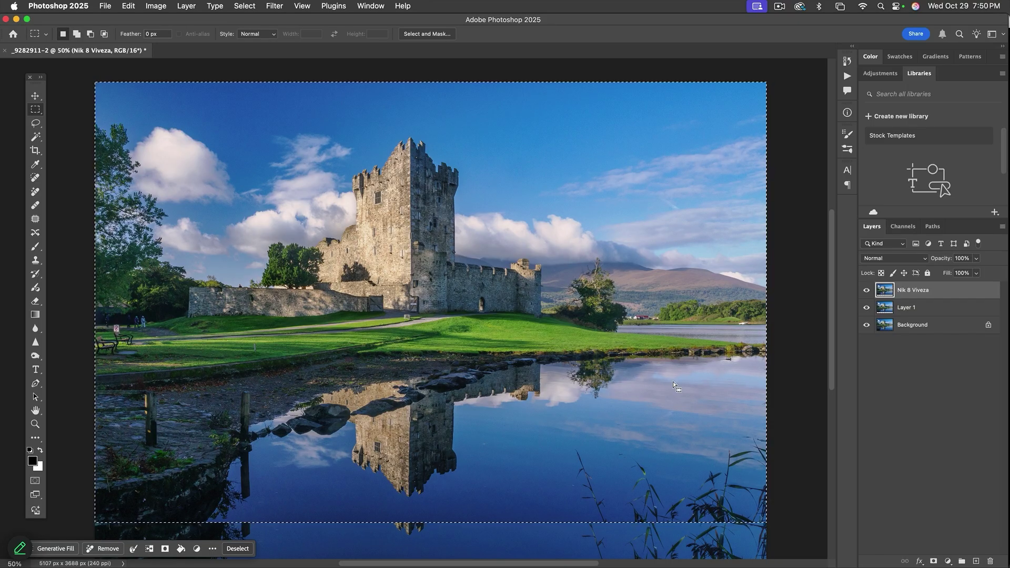
click(160, 7)
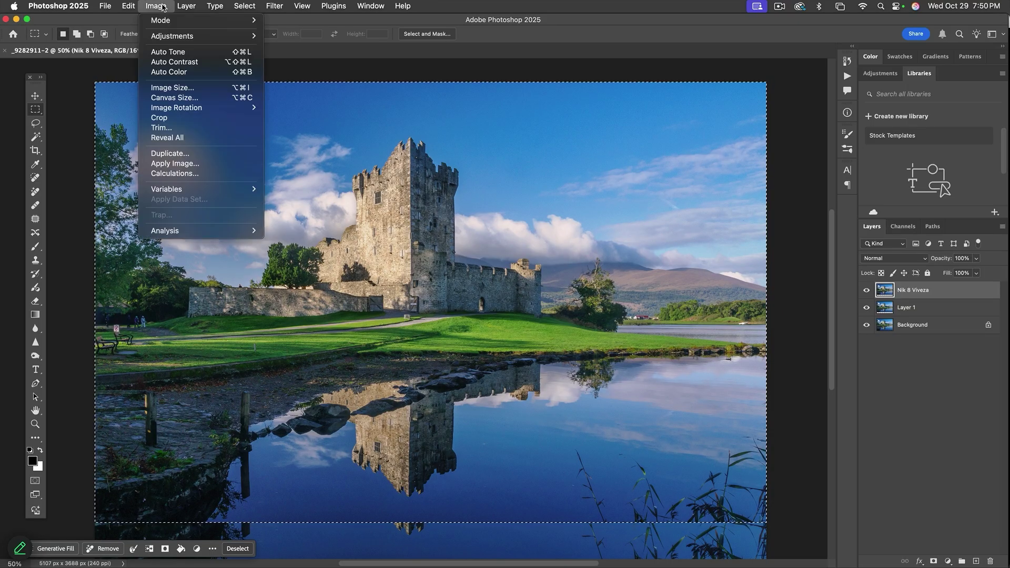
click(176, 118)
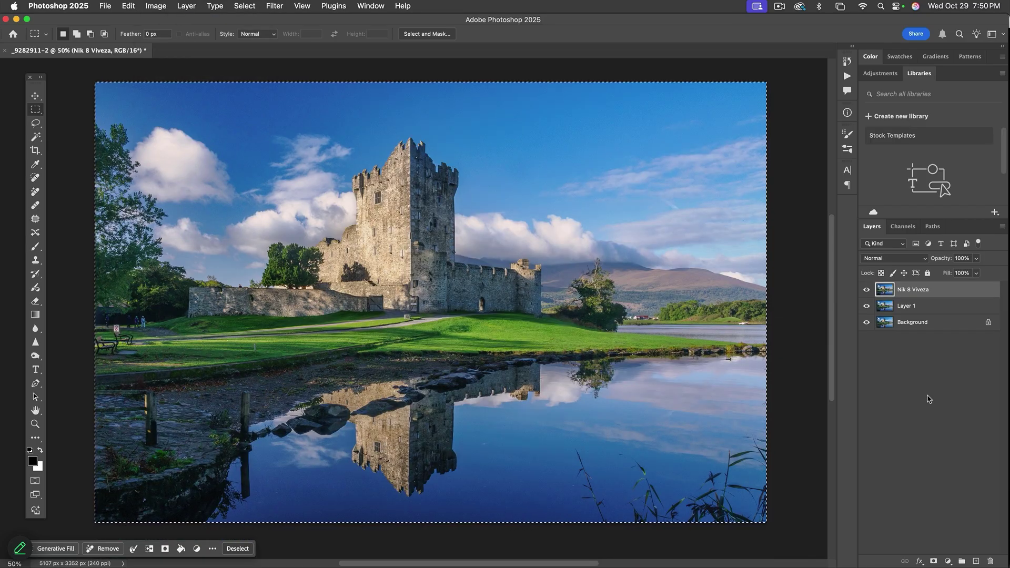
Flatten the image to a single Background layer and save the file
click(929, 398)
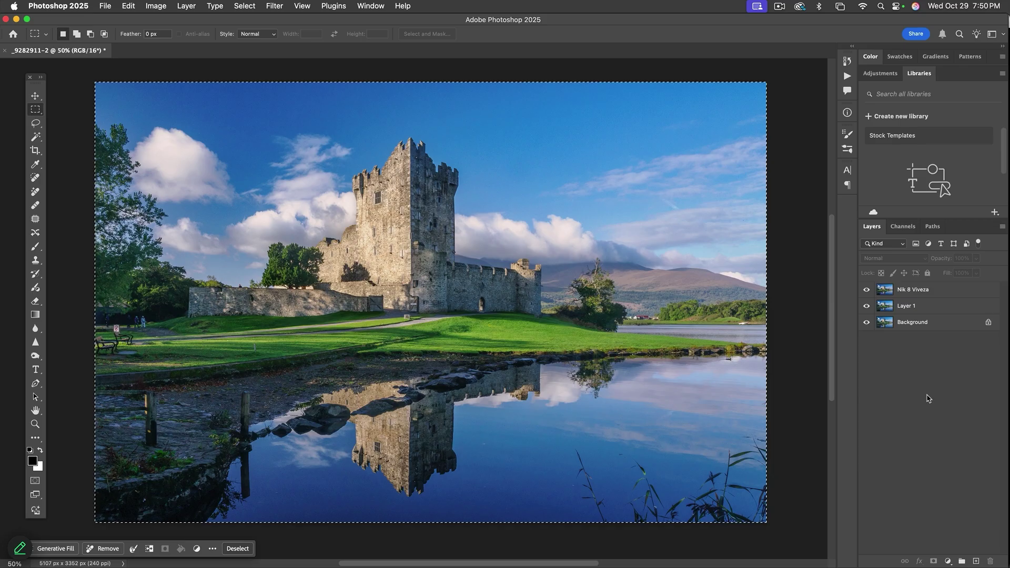
click(994, 288)
click(1001, 231)
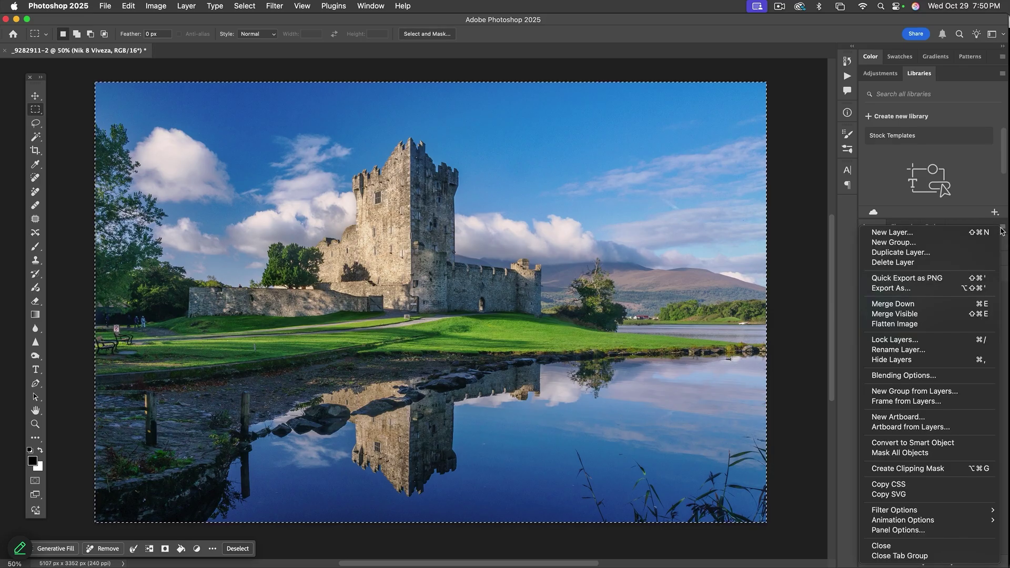
click(951, 326)
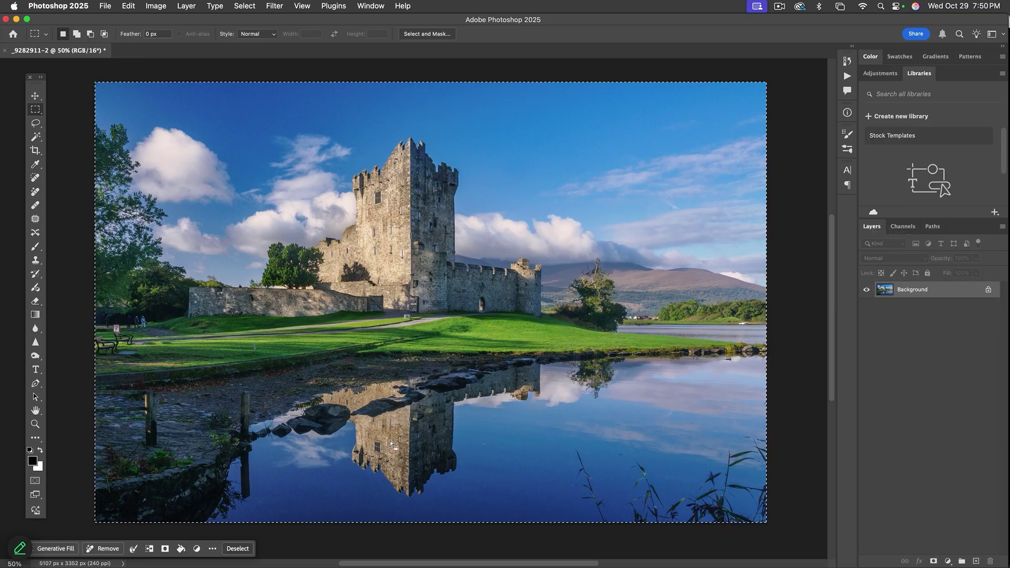
key(super+s)
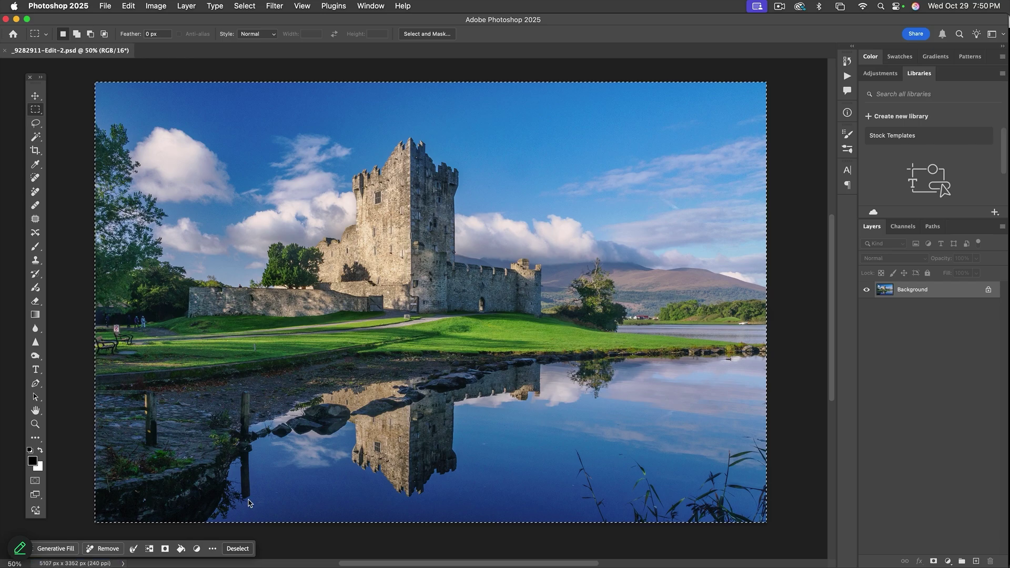
Switch to Lightroom Classic and compare _9282911-Edit-2.psd with the _9282911.ORF Copy 2 version, ending on the Photoshop edit
key(super+Tab)
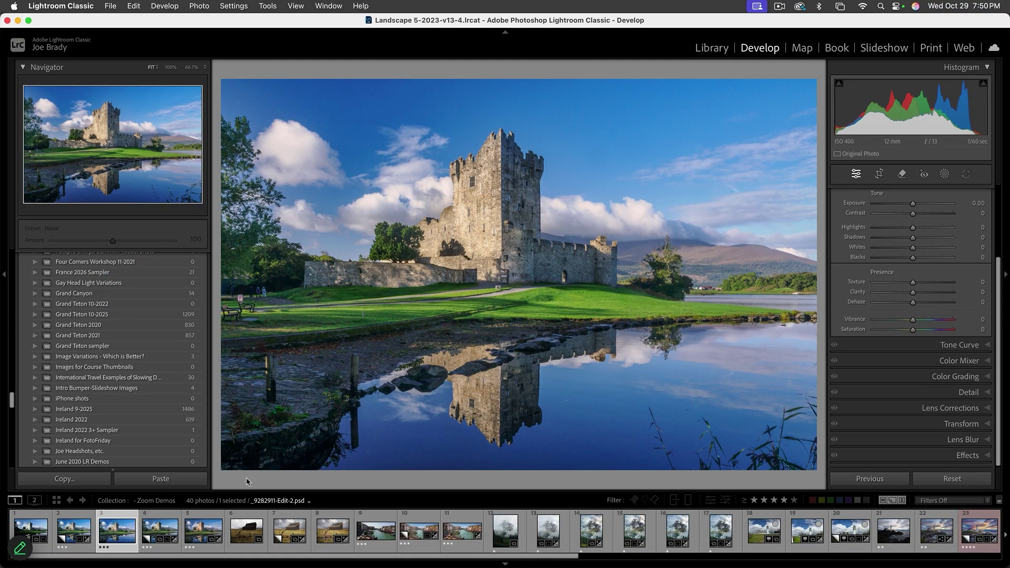
click(92, 537)
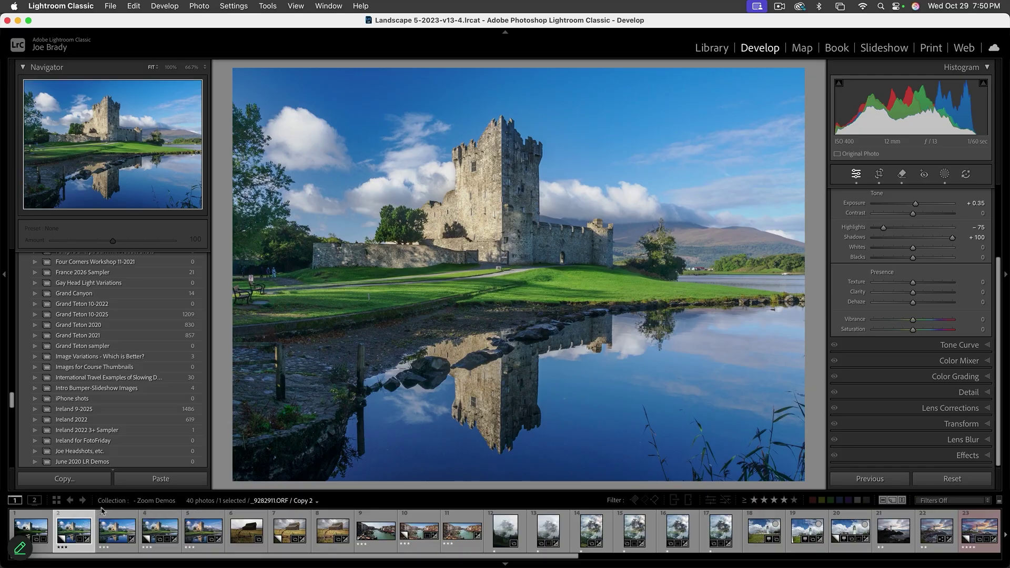
click(121, 533)
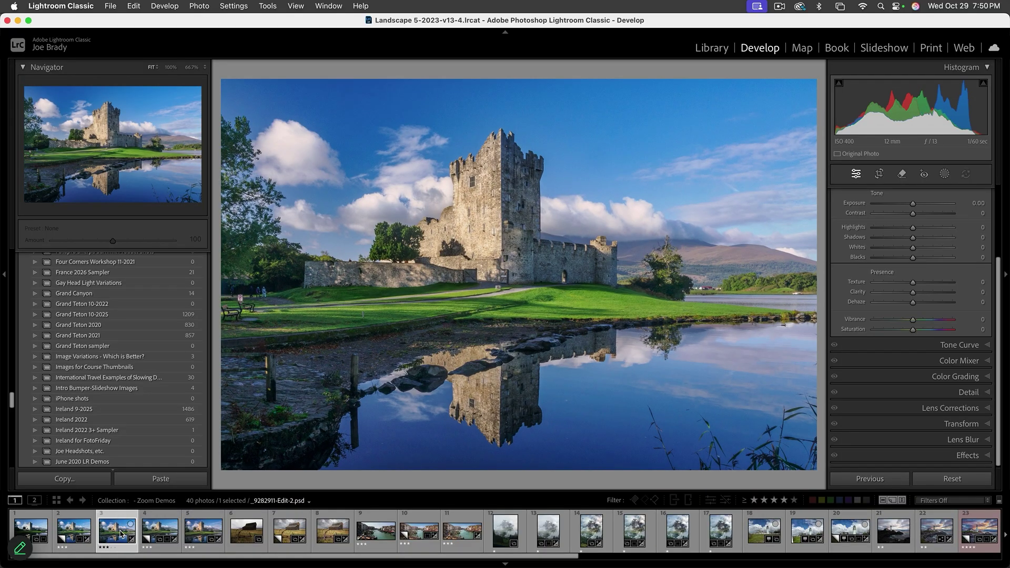
click(73, 535)
click(114, 538)
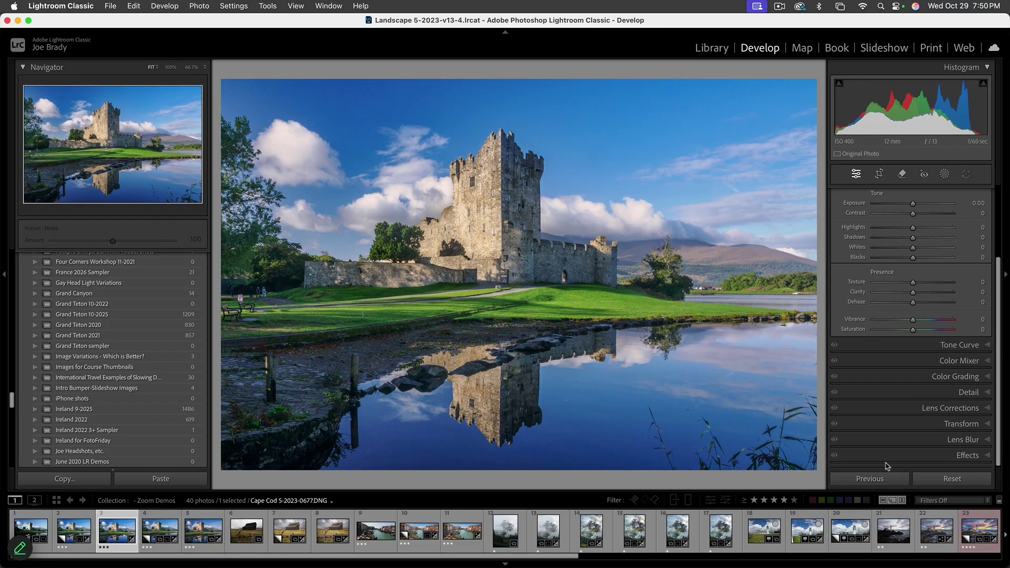
Add a Highlight Priority post-crop vignette with amount -13, roundness -24, feather 61 and highlights 7
click(969, 456)
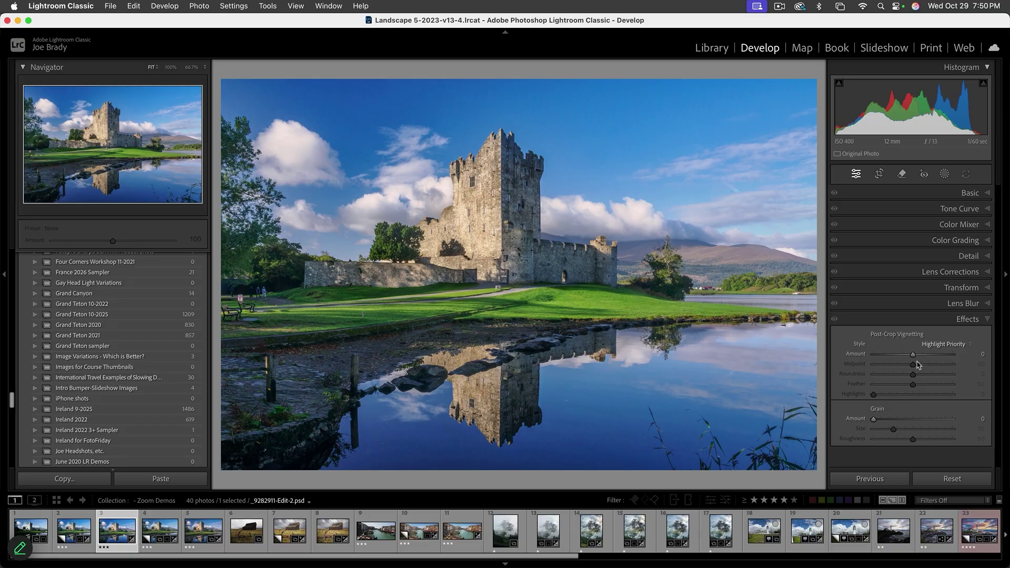
drag(913, 354, 833, 356)
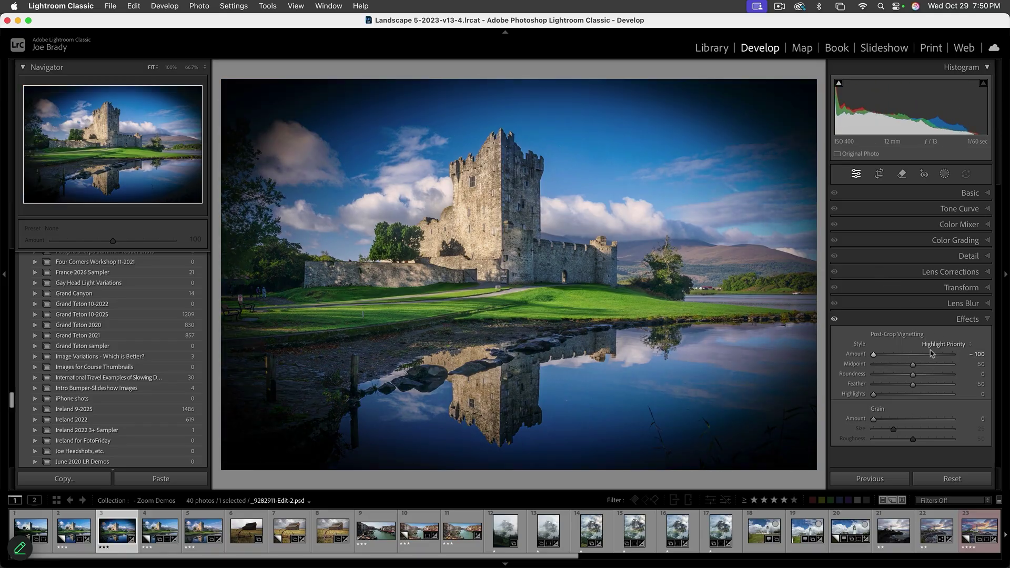
drag(914, 368, 921, 388)
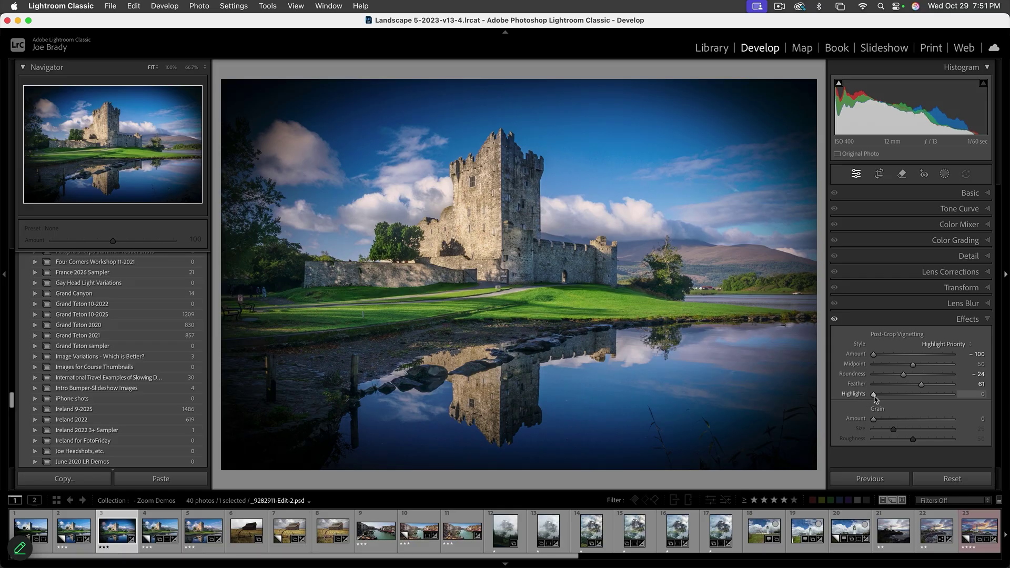
mouse_move(874, 395)
mouse_down()
mouse_move(936, 395)
mouse_move(874, 395)
mouse_up()
mouse_move(874, 395)
mouse_down()
mouse_move(971, 396)
mouse_move(868, 397)
mouse_move(879, 397)
mouse_up()
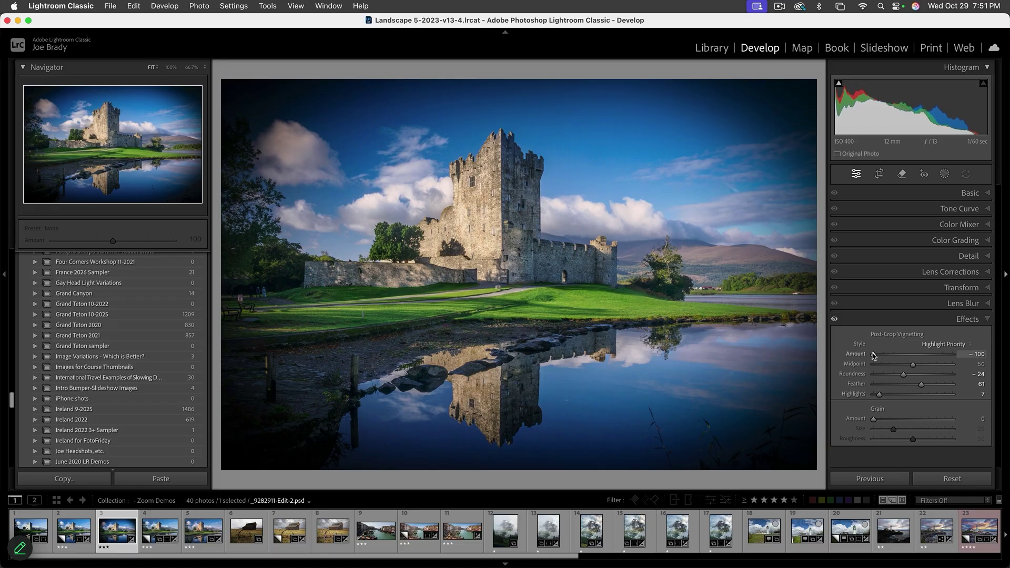
drag(874, 357, 907, 357)
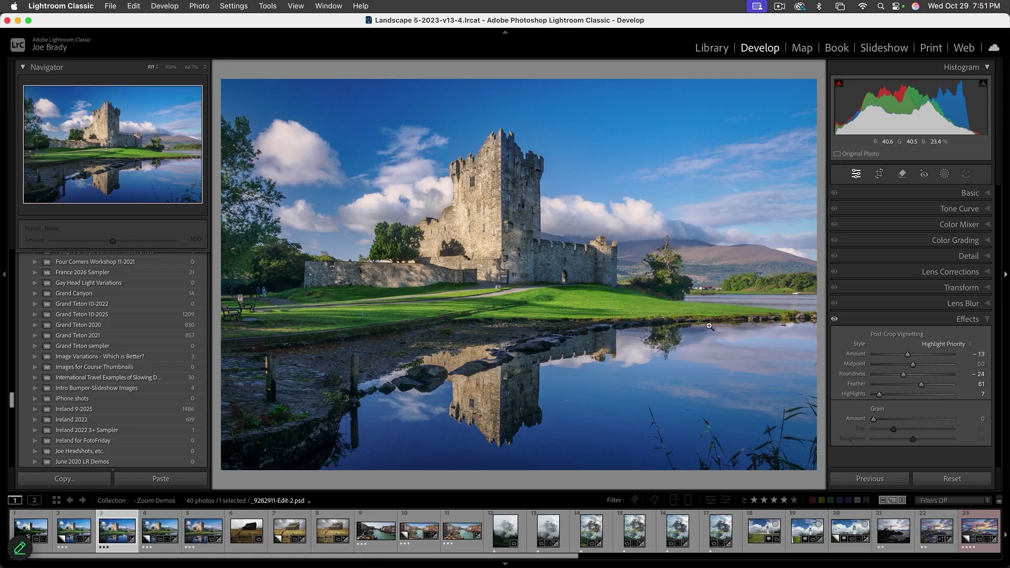
Toggle the Effects adjustments off and on repeatedly to compare the photo with and without the vignette, leaving them enabled
click(834, 320)
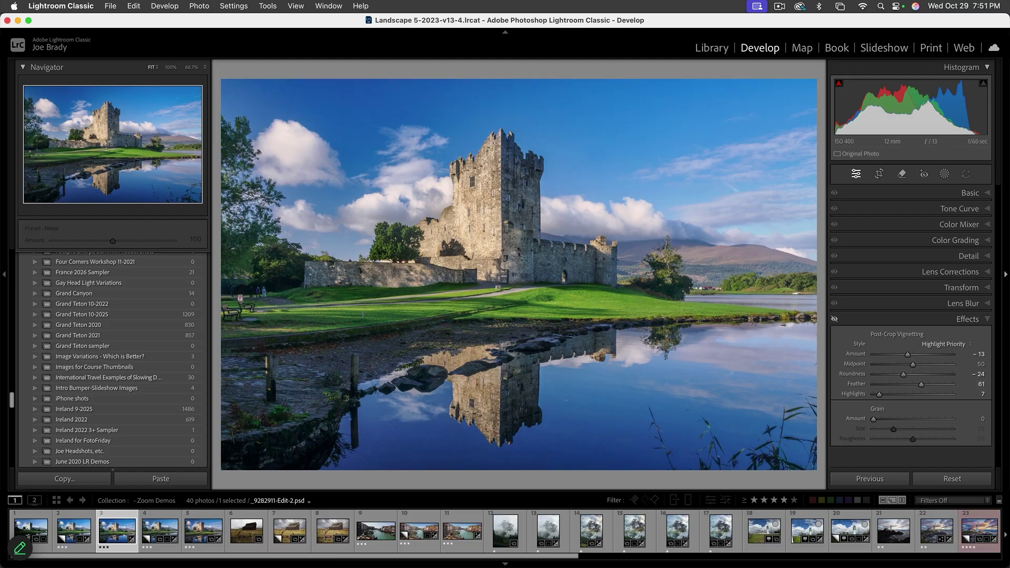
click(835, 320)
click(834, 320)
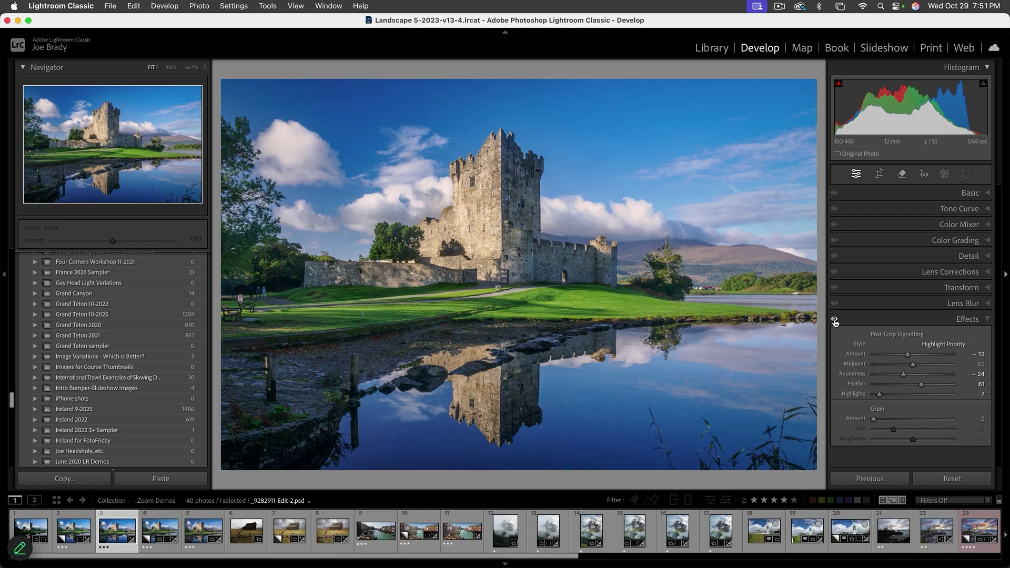
click(834, 320)
click(834, 320)
click(835, 320)
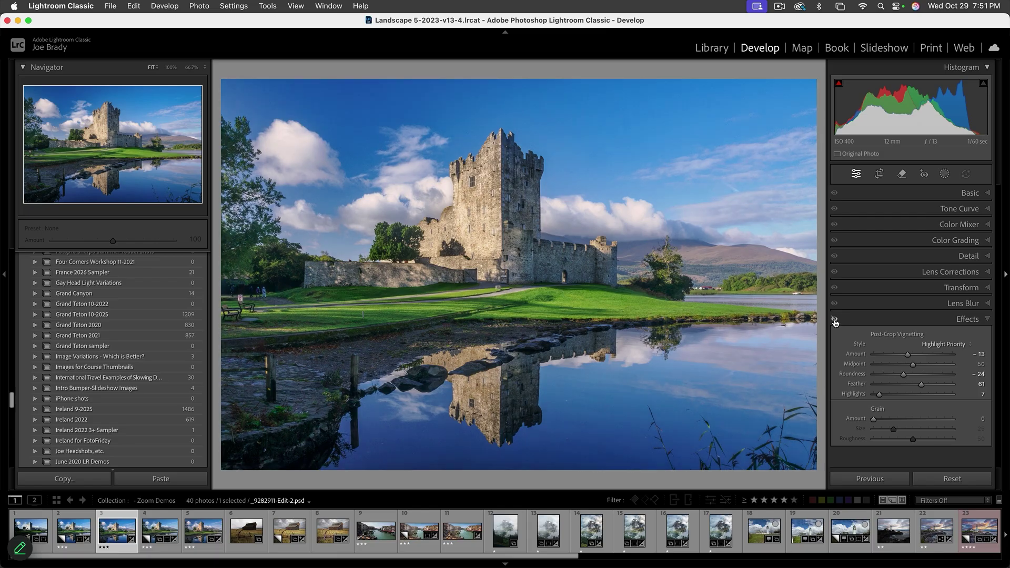
click(834, 320)
click(834, 320)
click(834, 321)
Select the three castle versions from the original _9282911.ORF through the Photoshop edit and start a full-screen slideshow of them
mouse_move(254, 542)
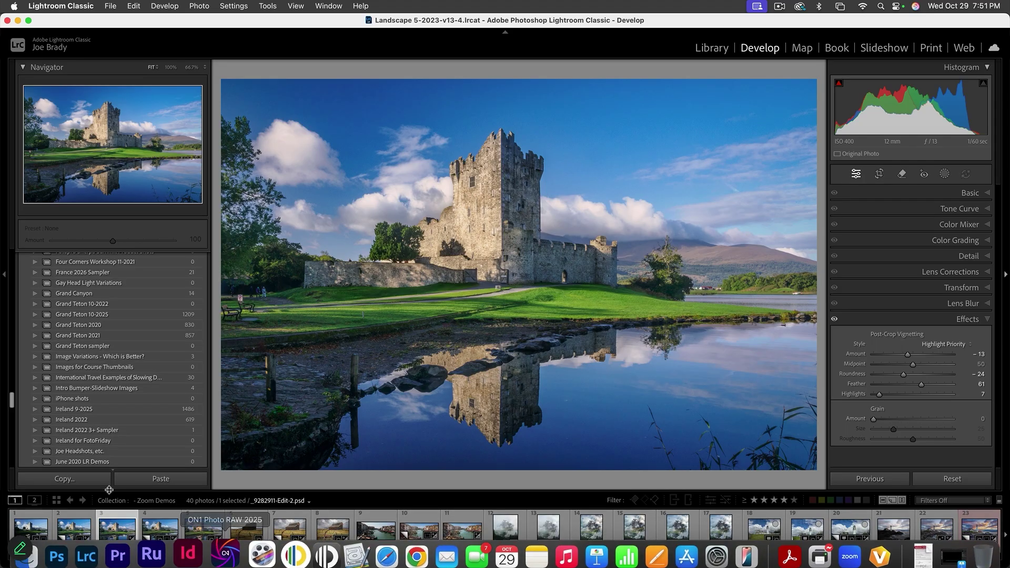
shift+click(30, 528)
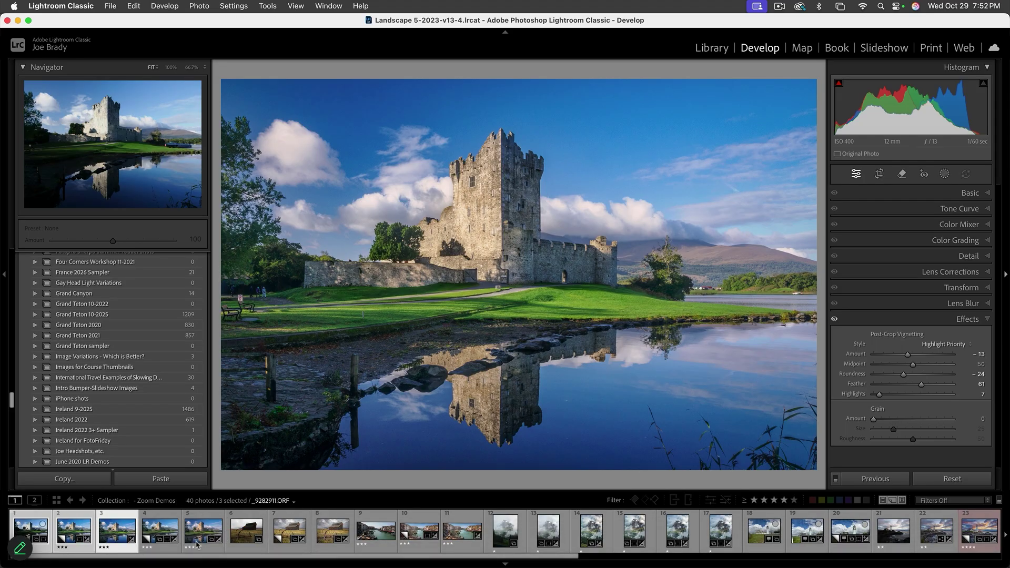
key(super+Return)
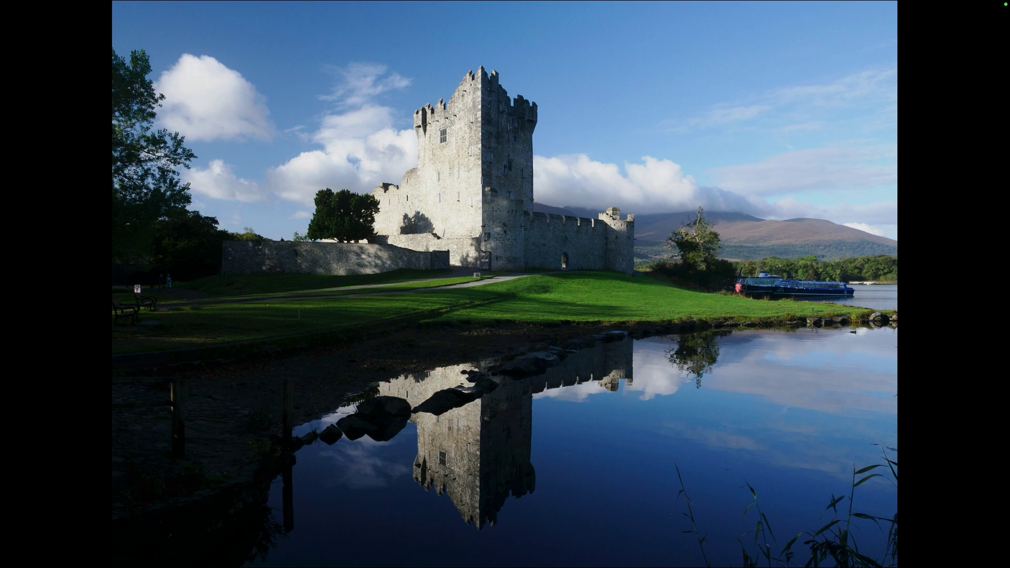